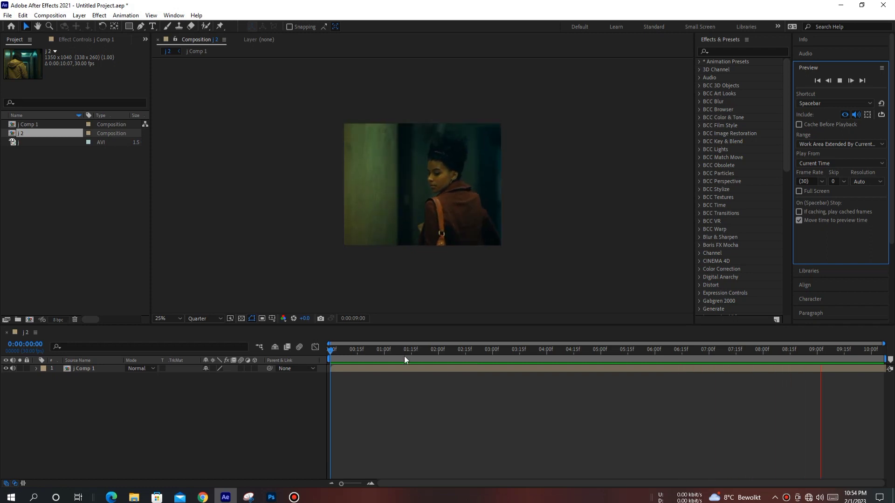
Step: Stop the preview at 0:00:01:21, add an adjustment layer, and apply BCC Unsharp Mask to it
click(422, 358)
right_click(161, 333)
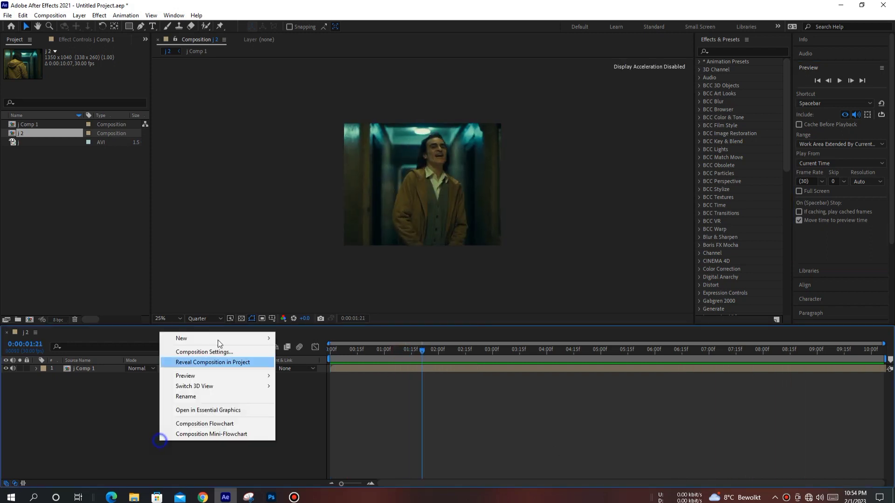
mouse_move(189, 337)
click(343, 402)
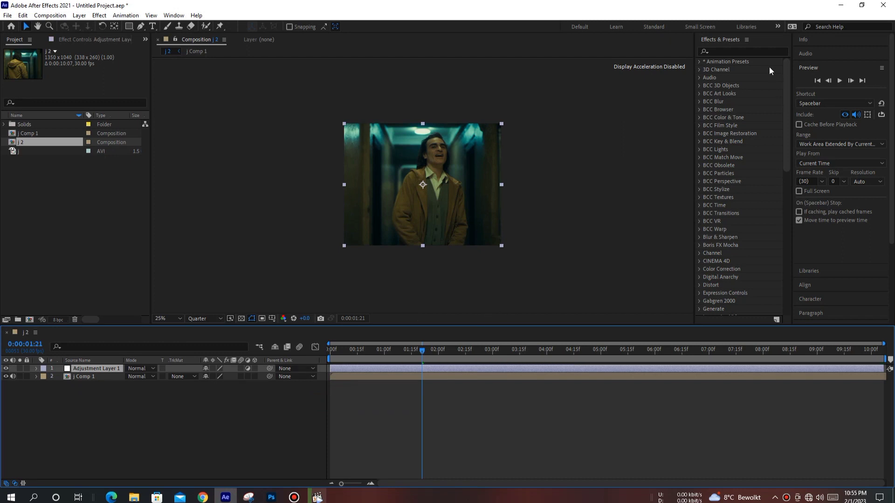
click(751, 52)
text(bc)
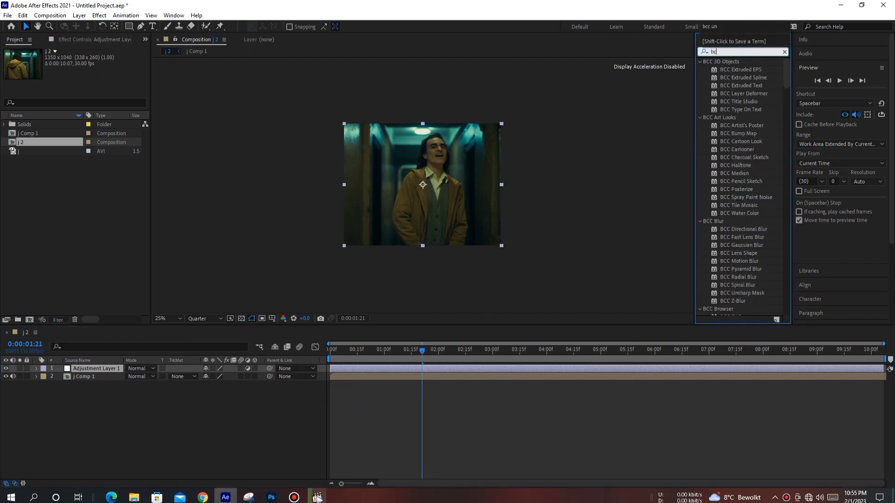
text(c u)
click(758, 69)
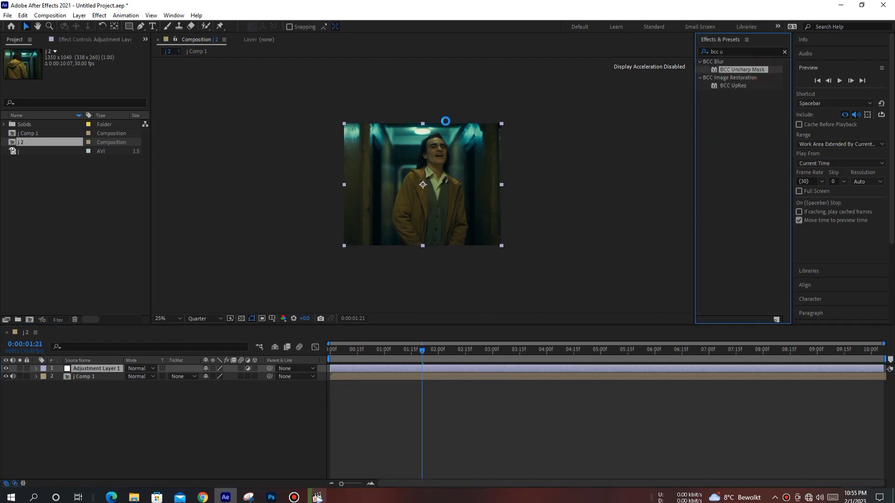
Step: Set BCC Unsharp Mask Radius to 30 and Amount to 15
click(91, 113)
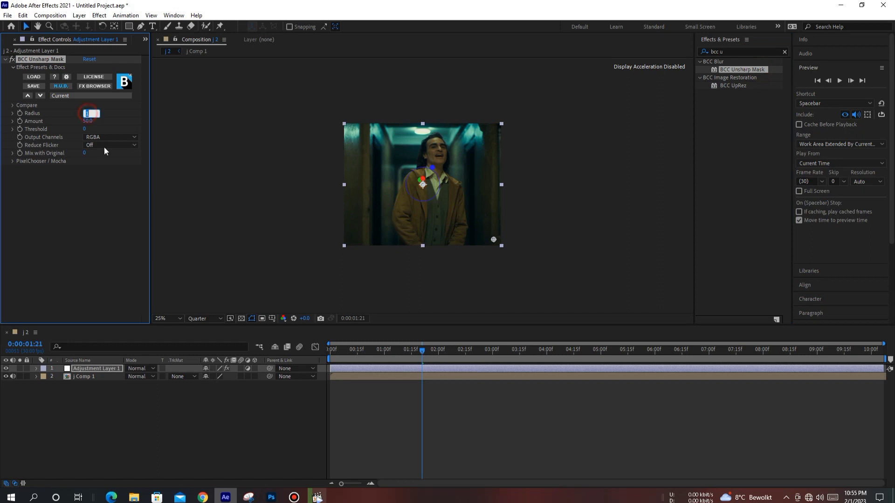
text(30)
click(80, 285)
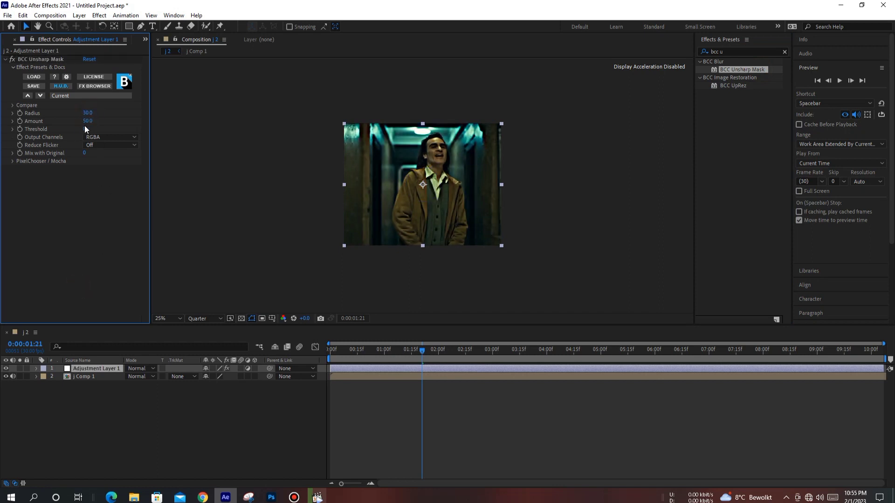
click(85, 122)
text(15)
click(103, 193)
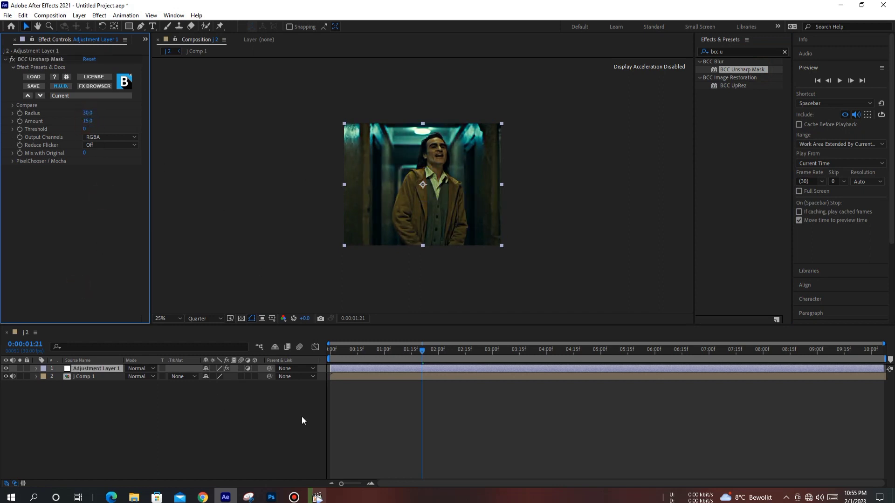
Step: Apply the Sharpen effect to the adjustment layer with Amount 90
triple_click(727, 52)
text(sharf)
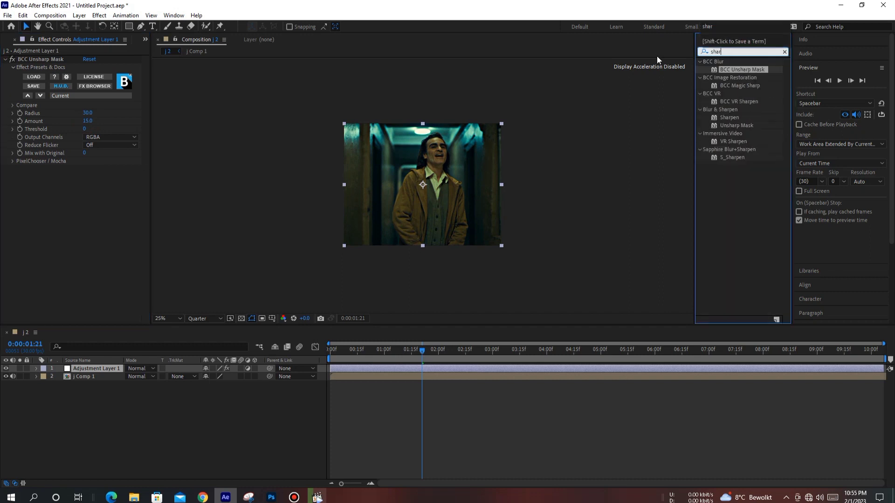
key(BackSpace)
double_click(729, 117)
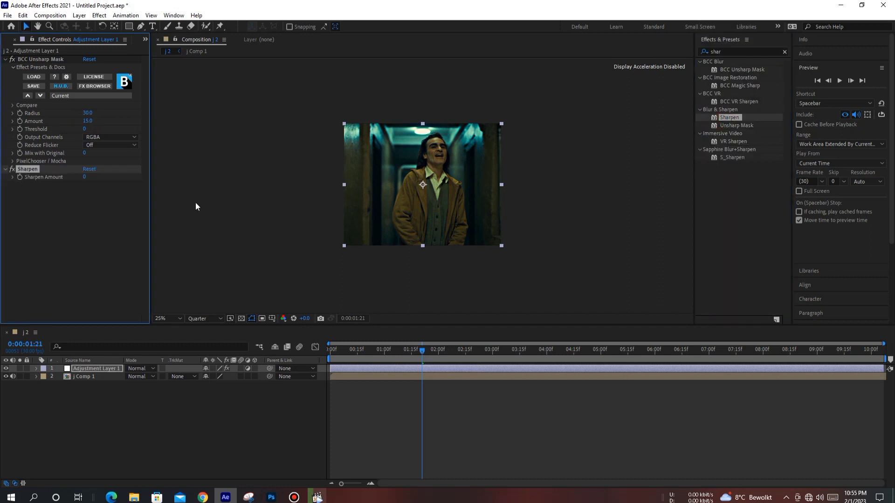
click(84, 178)
text(90)
click(95, 278)
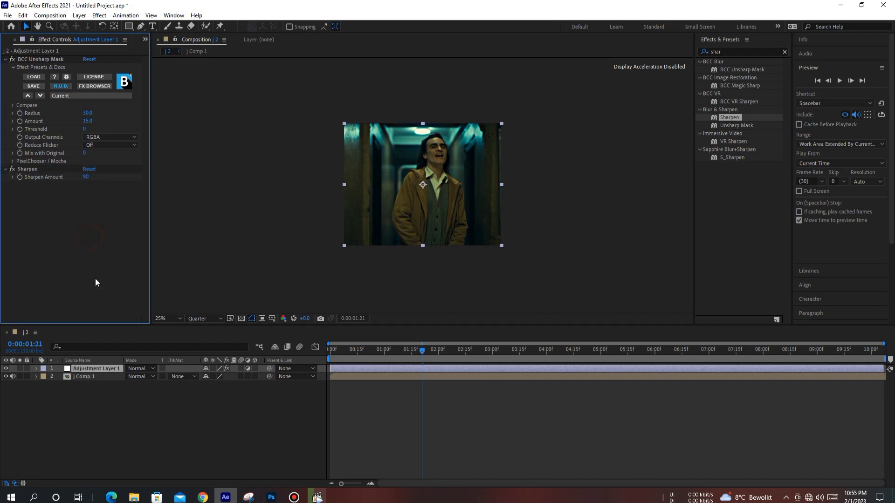
Step: Set the composition preview resolution to Full
scroll(433, 194, up, 1)
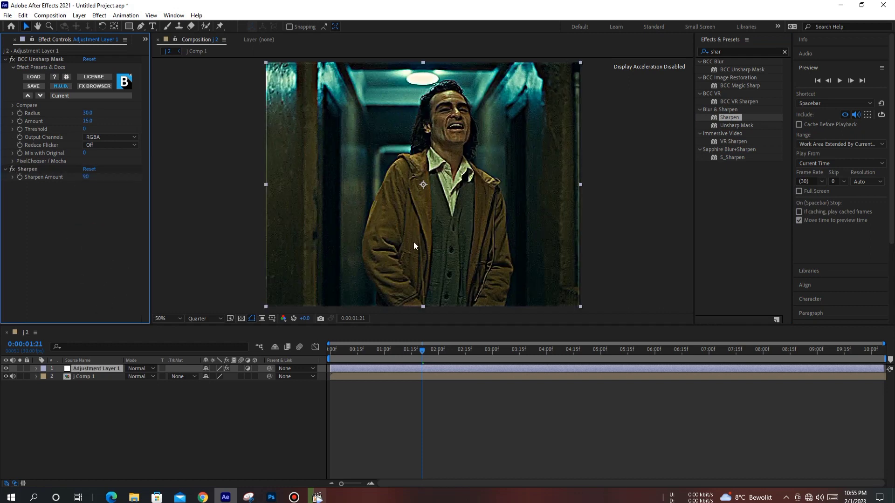
click(207, 319)
click(212, 337)
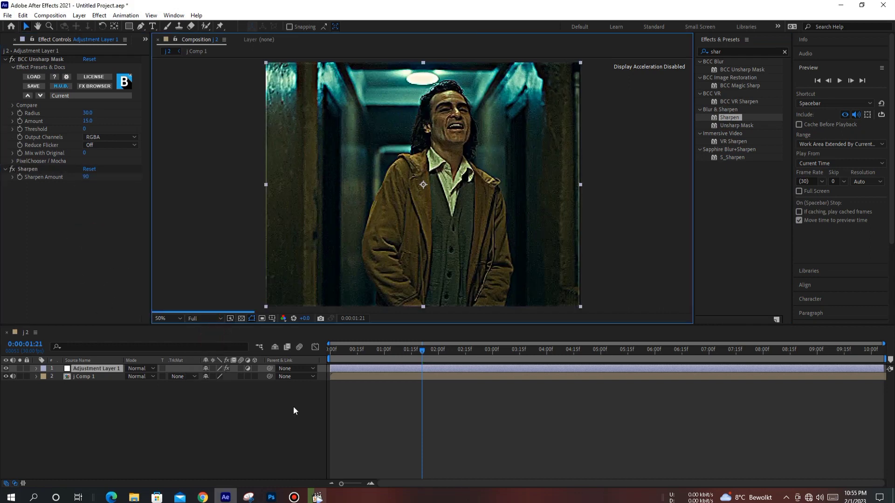
right_click(232, 440)
click(548, 362)
Step: Apply Detail-preserving Upscale to the adjustment layer from an effects search for 'ups'
click(730, 53)
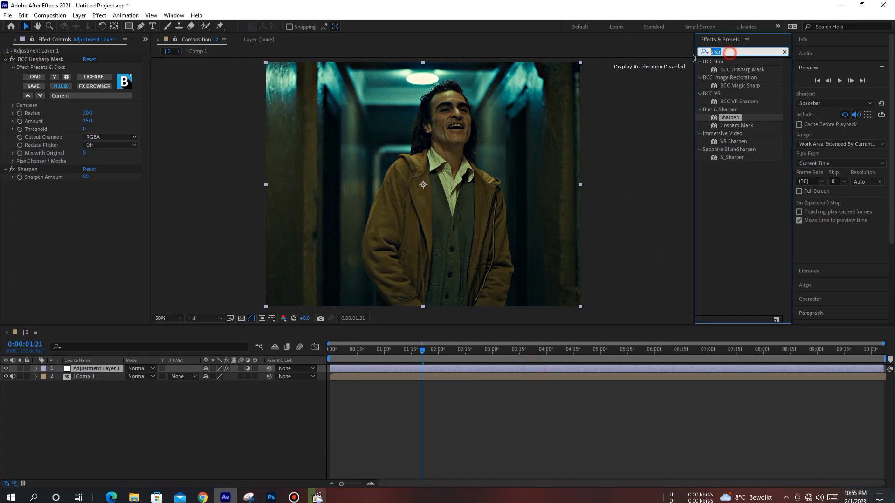
text(ups)
click(733, 61)
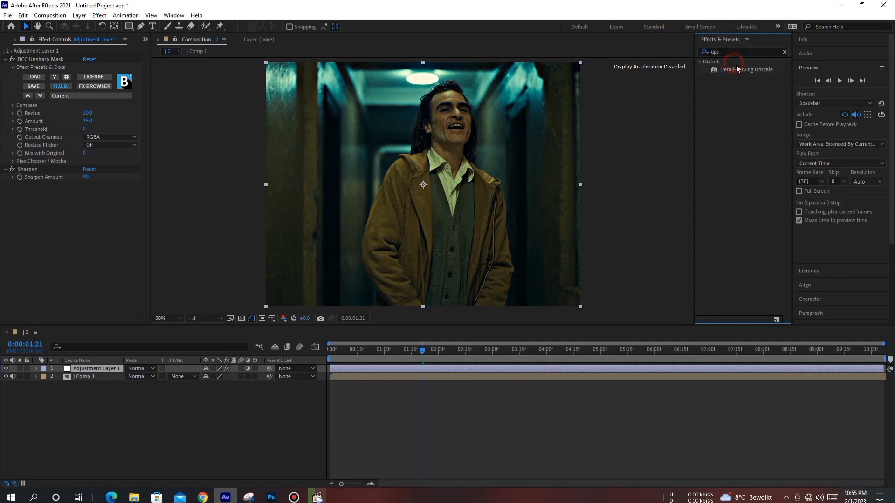
double_click(736, 68)
Step: Set Reduce Noise and Detail to 100% and the Alpha method to Detail-preserving
drag(85, 217, 213, 219)
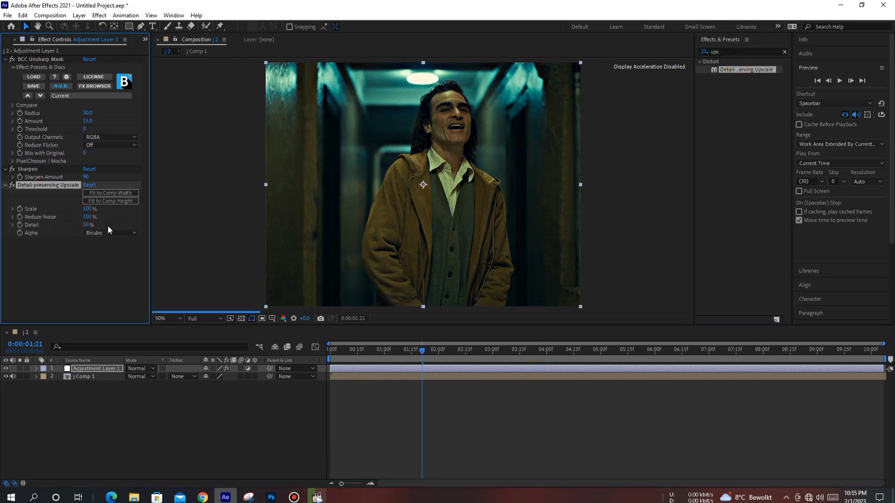
drag(85, 225, 188, 226)
drag(86, 226, 171, 222)
click(123, 233)
click(124, 242)
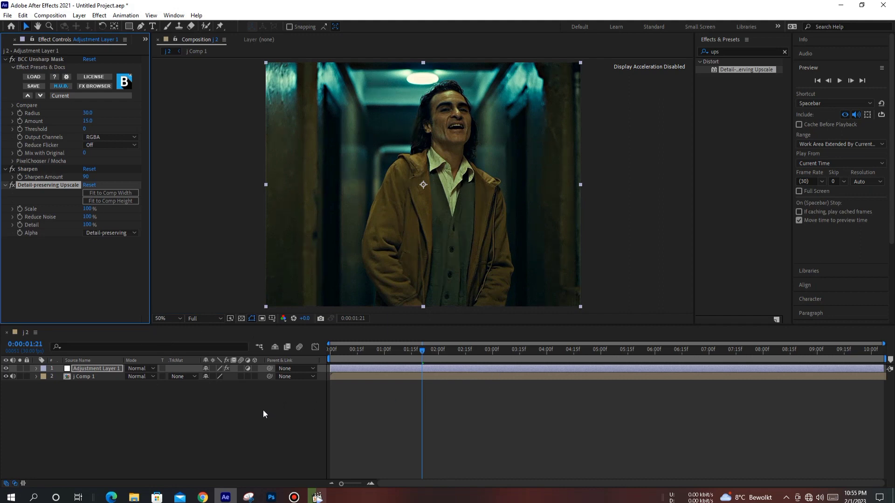
click(236, 425)
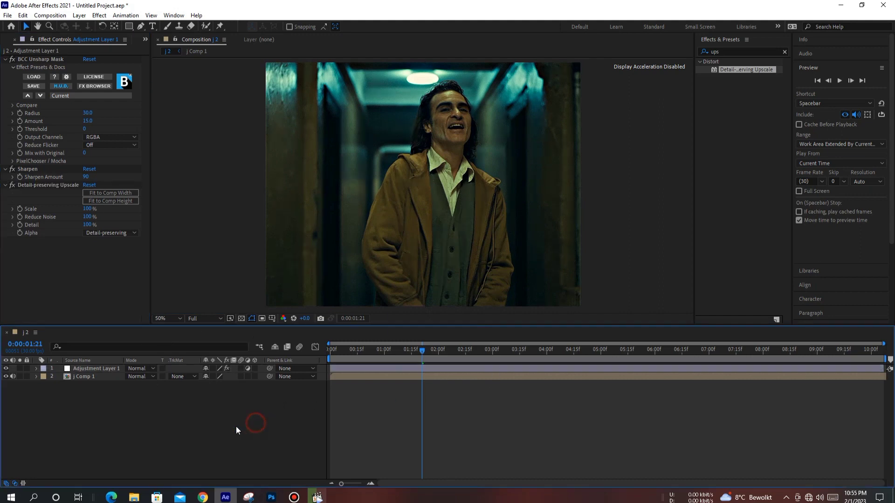
Step: Add Adjustment Layer 2 and apply the Invert effect to it
right_click(227, 416)
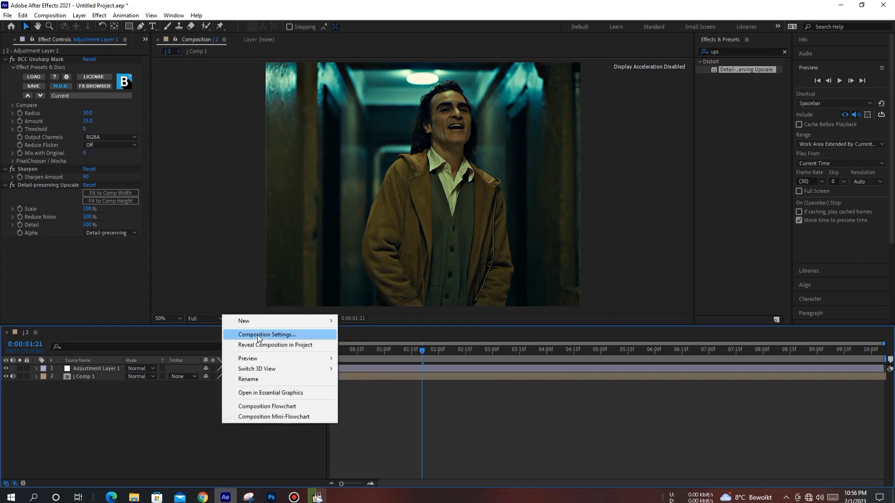
mouse_move(243, 319)
click(364, 400)
click(737, 52)
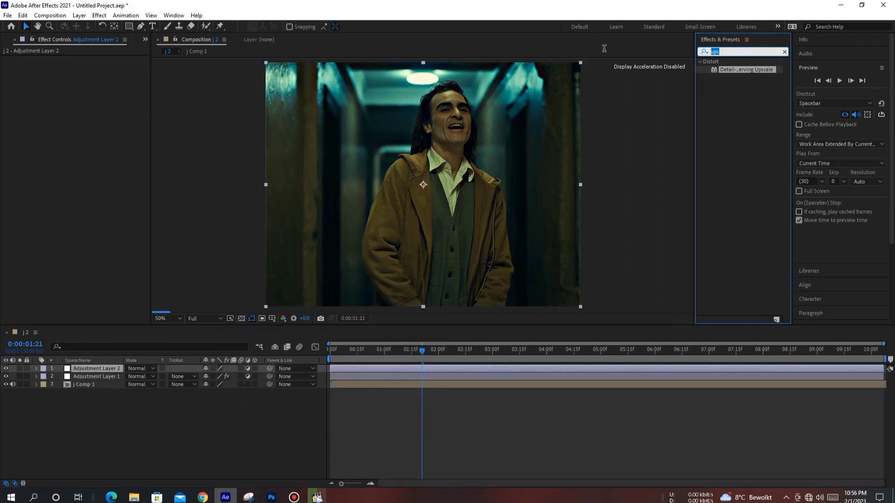
text(inver)
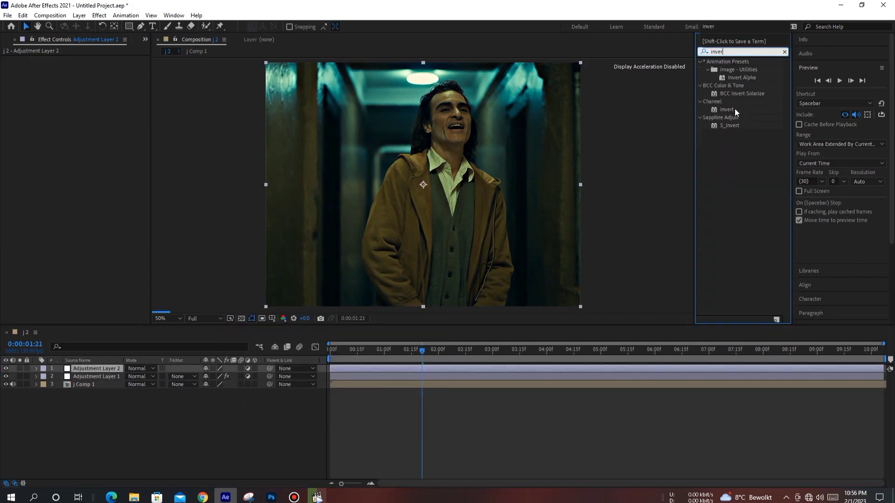
double_click(734, 110)
Step: Set Invert's Blend With Original to 30%
click(85, 78)
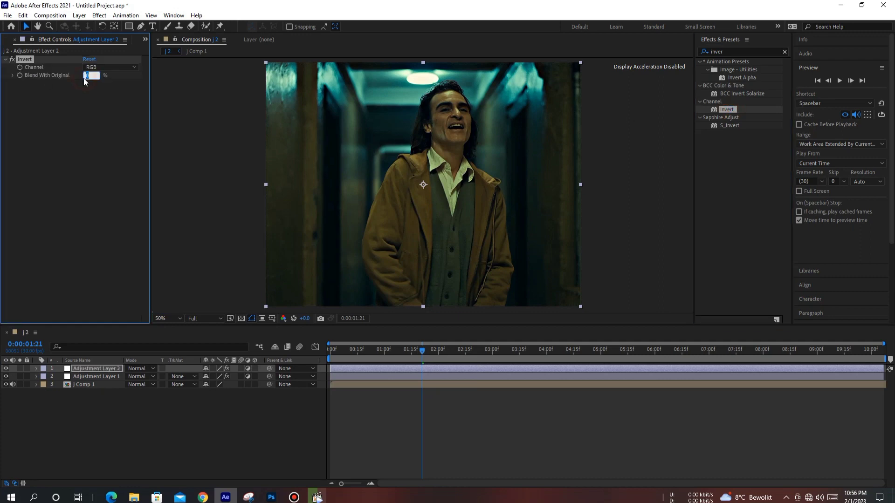
click(78, 124)
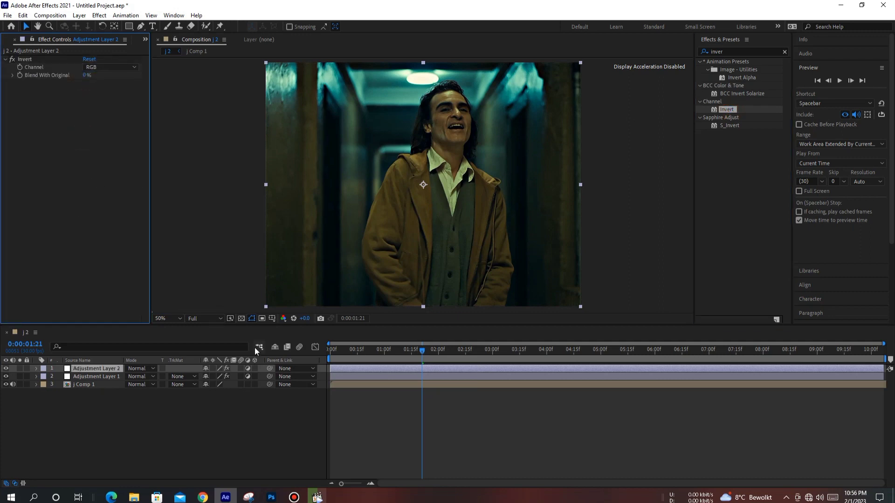
click(86, 76)
text(30)
click(88, 133)
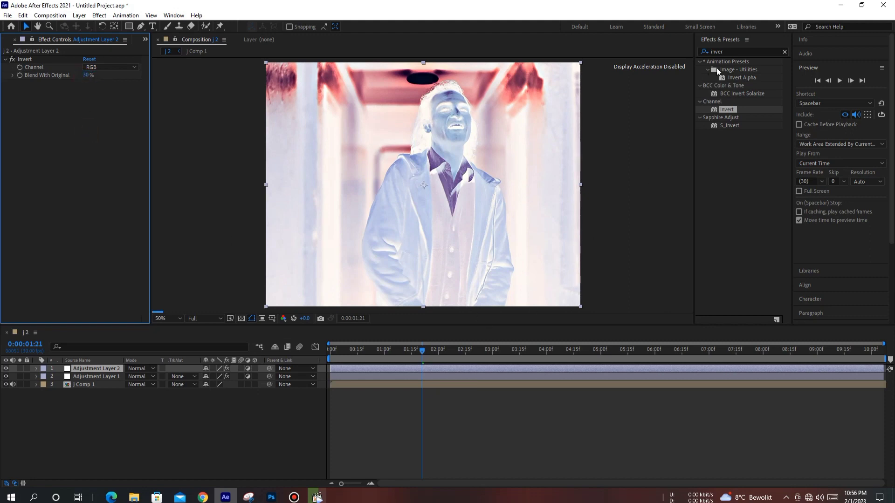
Step: Apply Gaussian Blur with Blurriness 30 and Repeat Edge Pixels turned on
click(699, 154)
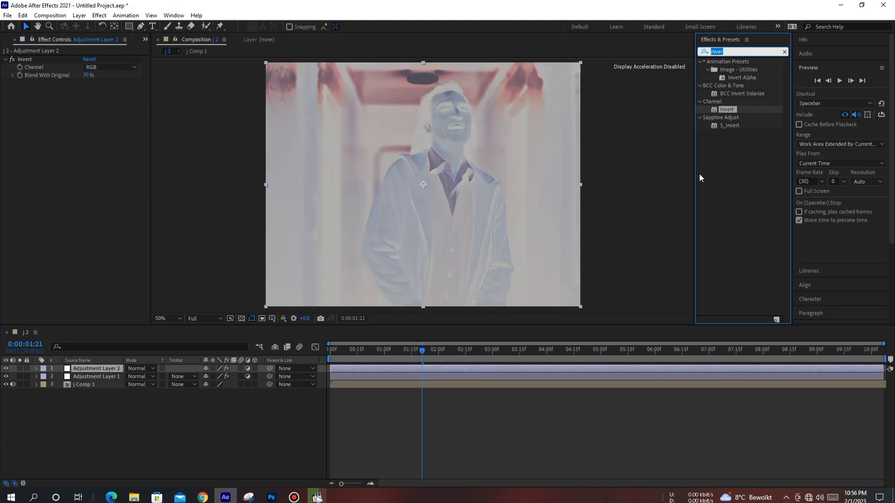
text(gau)
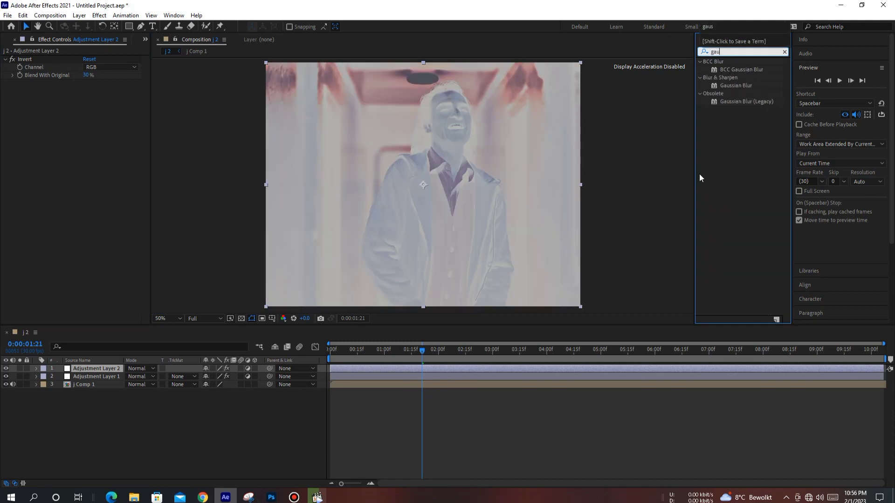
double_click(737, 87)
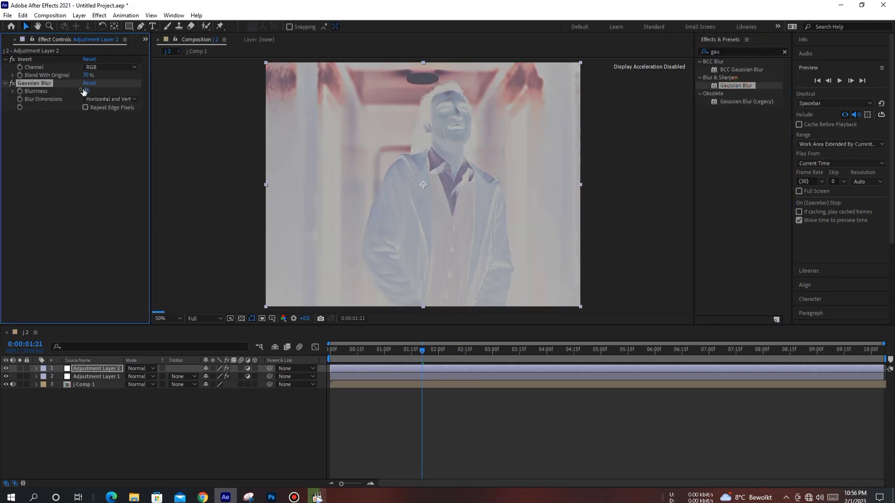
click(84, 90)
text(30)
click(107, 110)
click(107, 110)
click(69, 153)
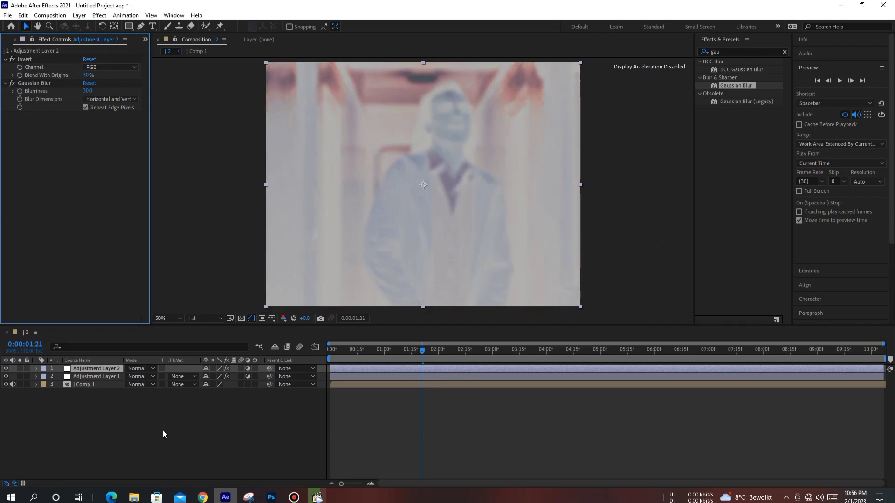
Step: Set Adjustment Layer 2's blending mode to Soft Light
right_click(112, 369)
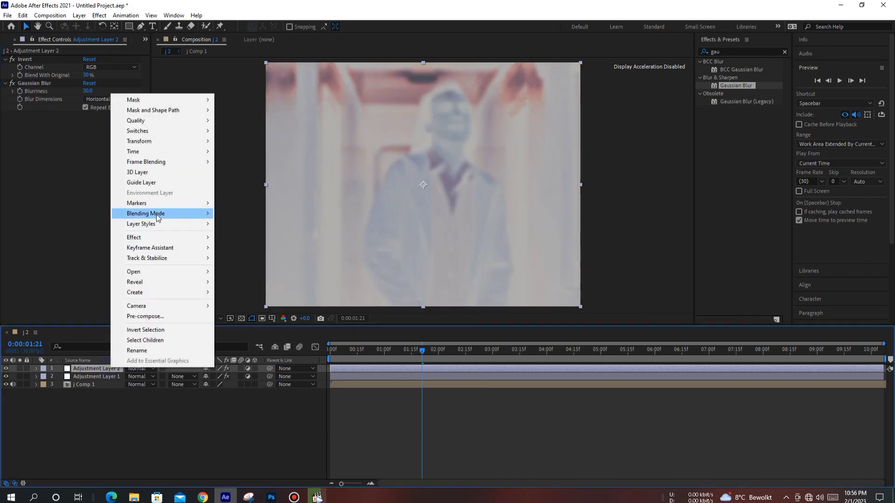
mouse_move(158, 214)
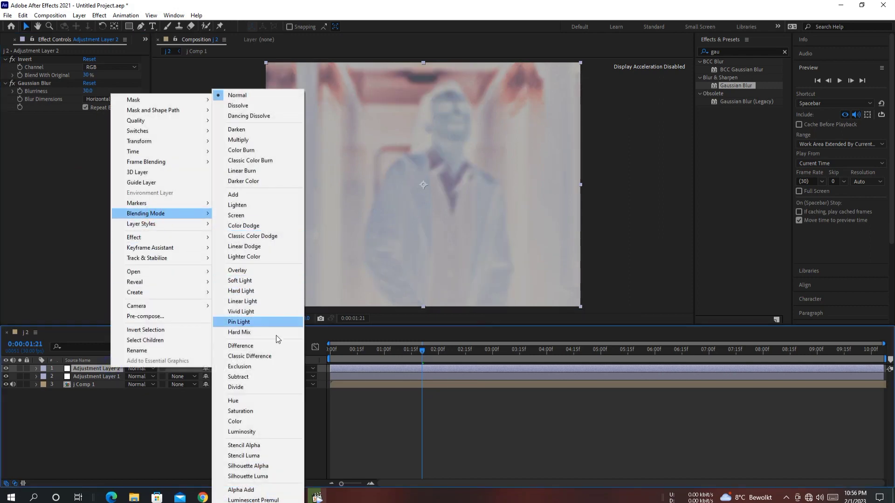
click(255, 281)
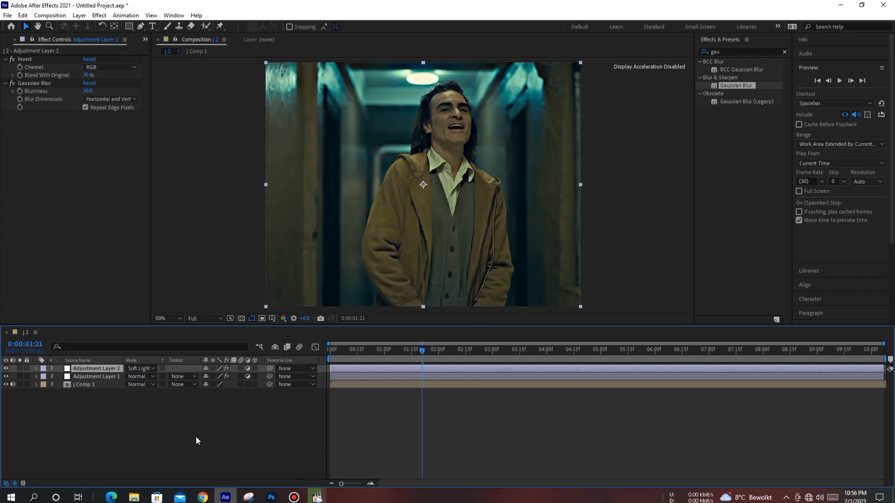
click(195, 441)
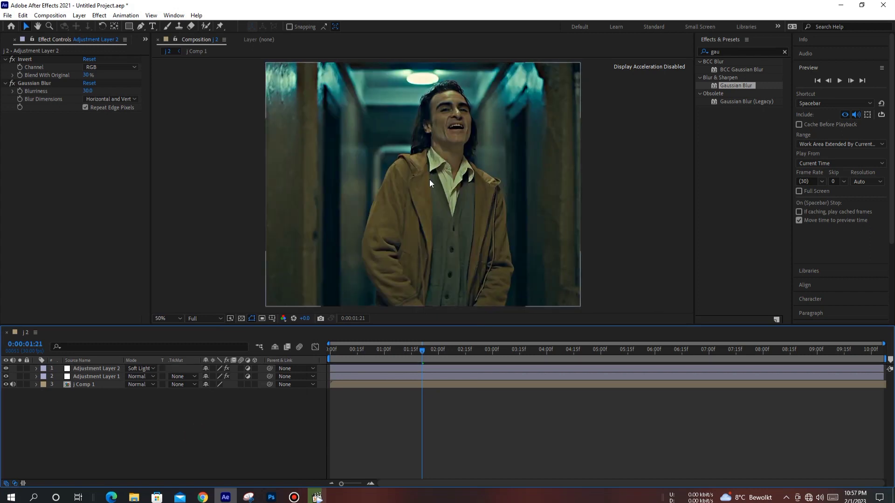
Step: Add Adjustment Layer 3 and apply the 'cc my best amazing best' animation preset to it
right_click(250, 430)
mouse_move(288, 328)
click(396, 402)
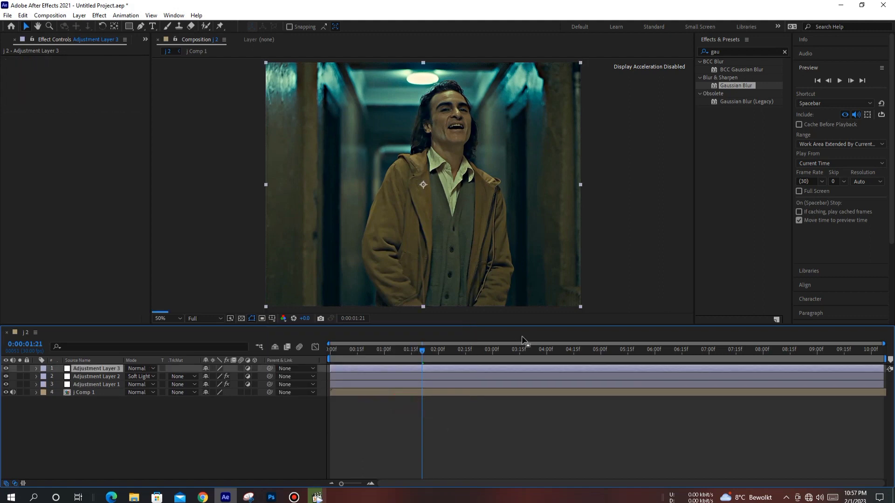
click(126, 15)
click(139, 37)
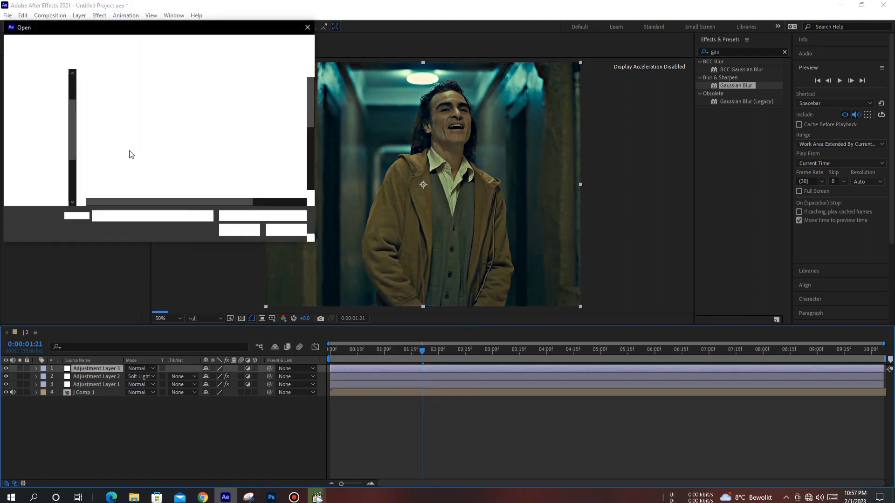
click(172, 167)
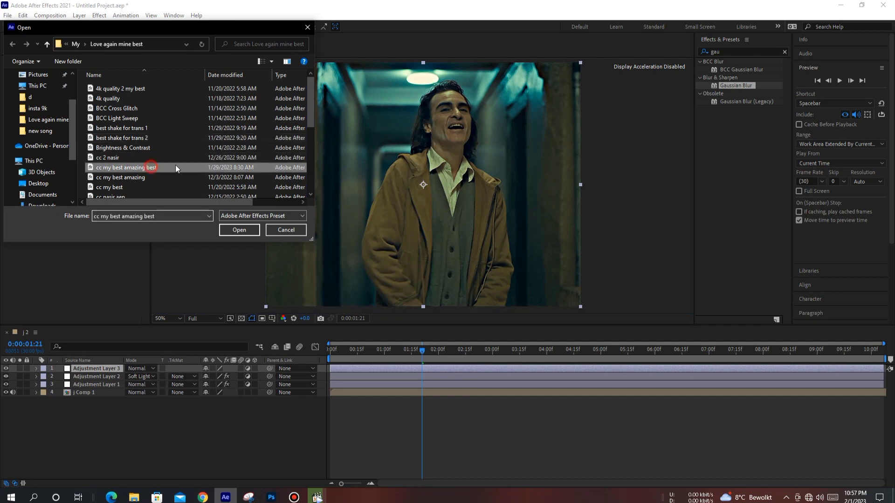
click(247, 231)
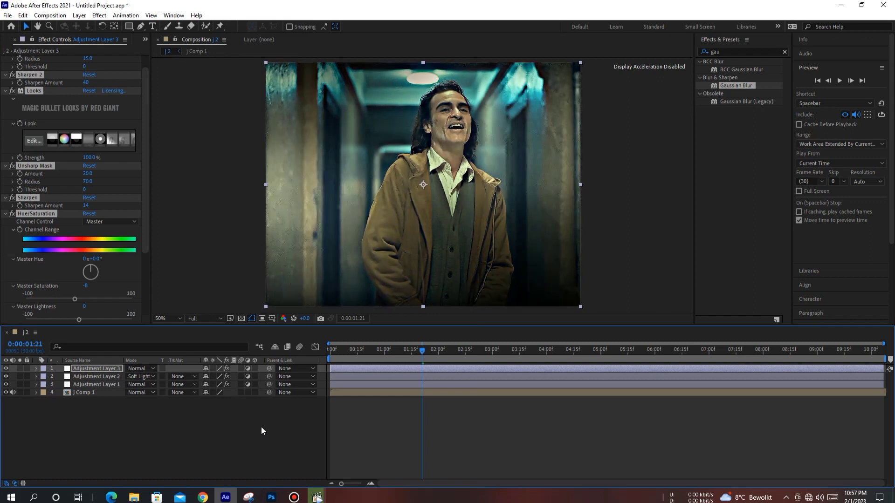
Step: Compare the result by toggling the viewer between 25% and 50% zoom, then jump to 4:26
click(261, 427)
key(comma)
key(comma)
key(period)
key(period)
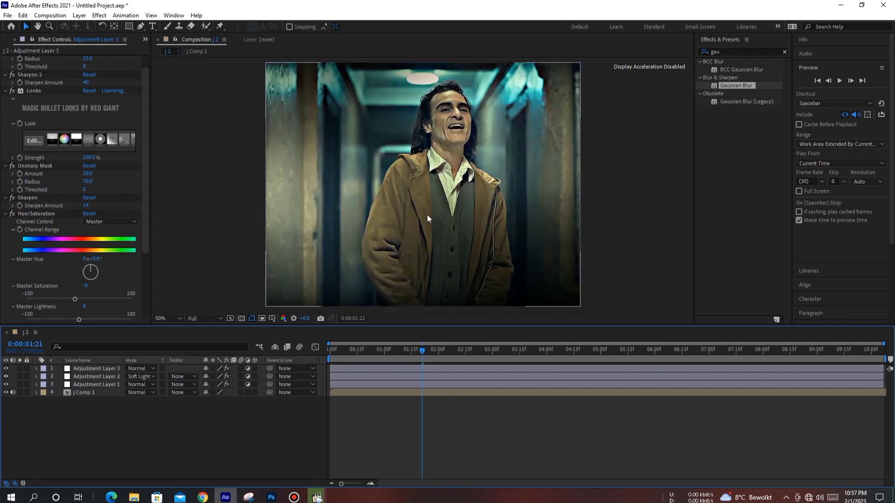
key(comma)
key(comma)
key(period)
key(period)
key(comma)
key(comma)
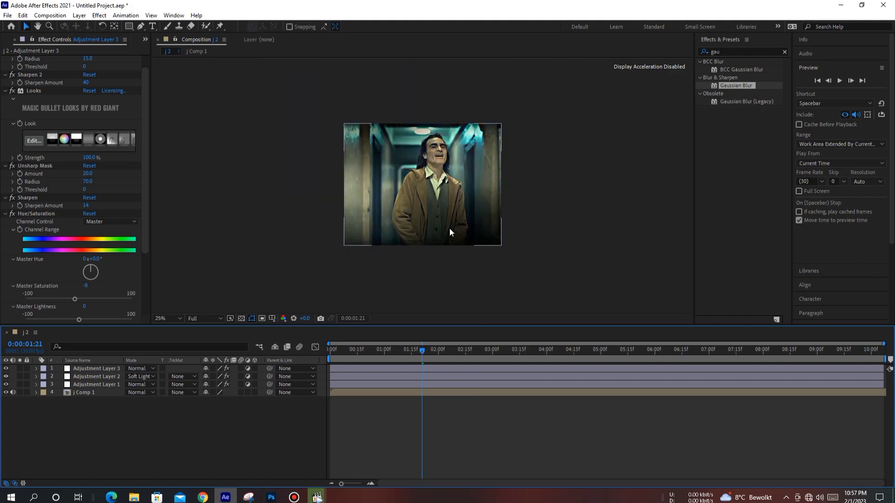
key(period)
key(period)
click(594, 351)
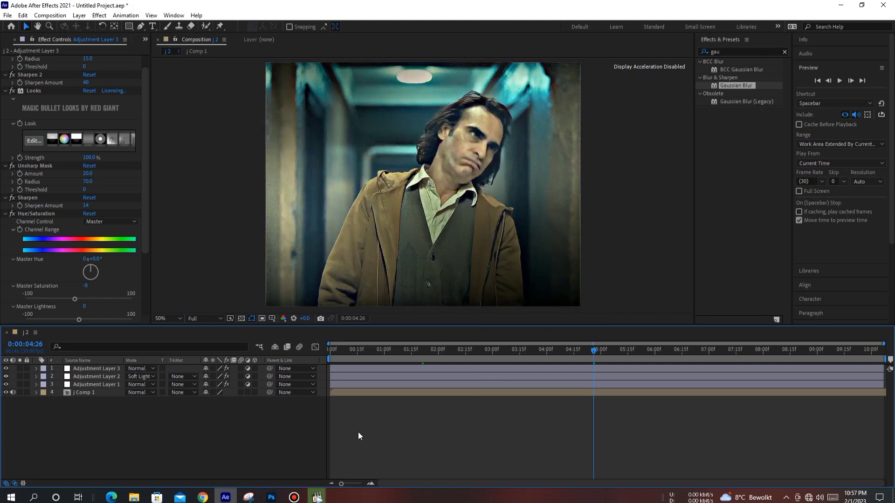
click(735, 351)
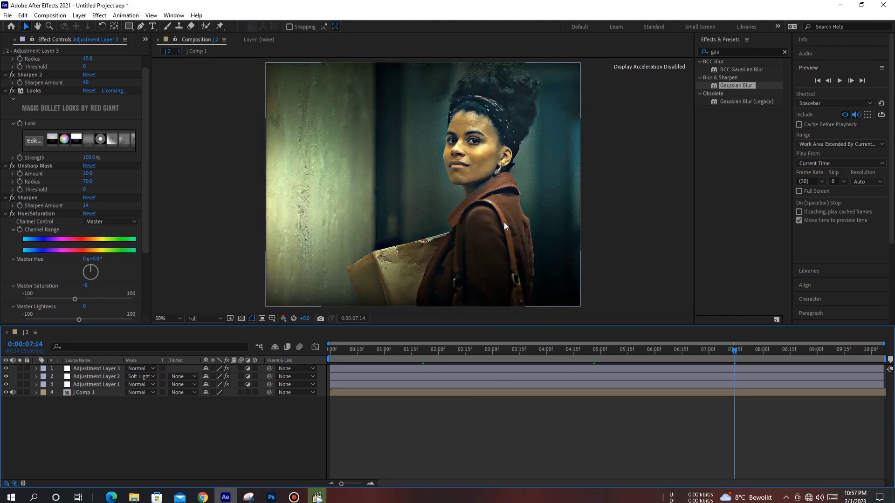
click(763, 351)
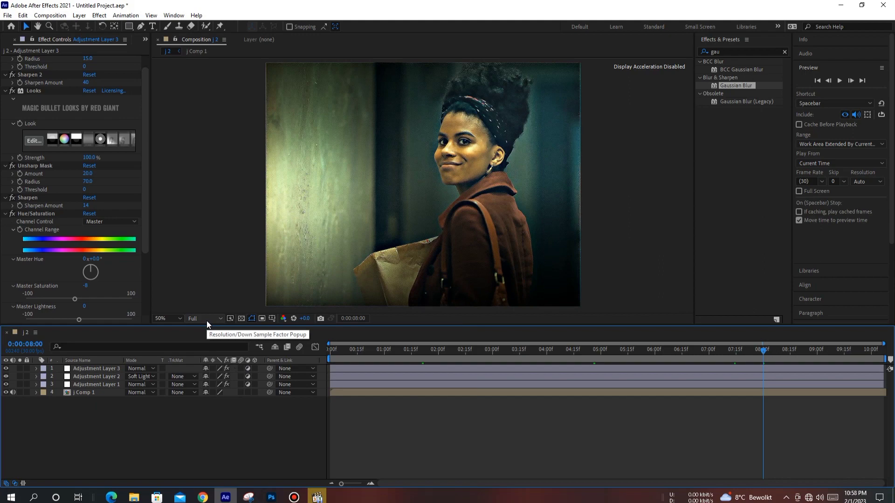
mouse_move(294, 496)
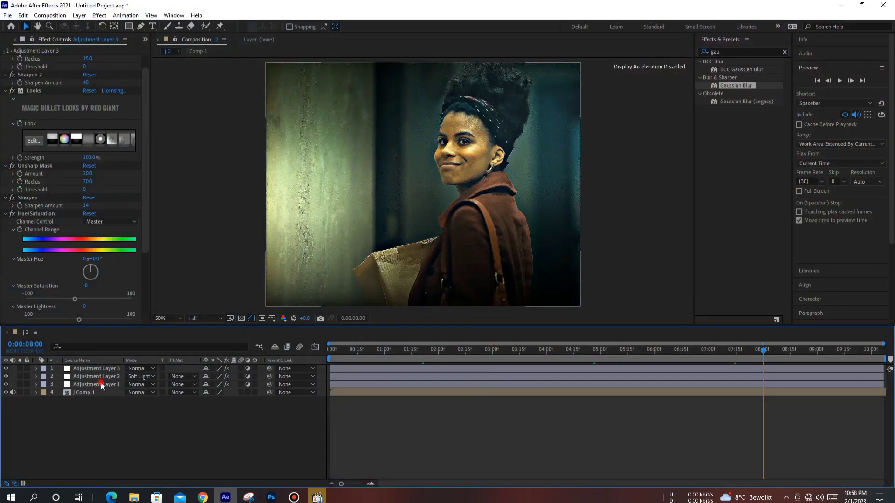
Step: Save all of Adjustment Layer 1's effects as the preset 'hd quality for adjustment layer 1'
click(96, 384)
click(50, 60)
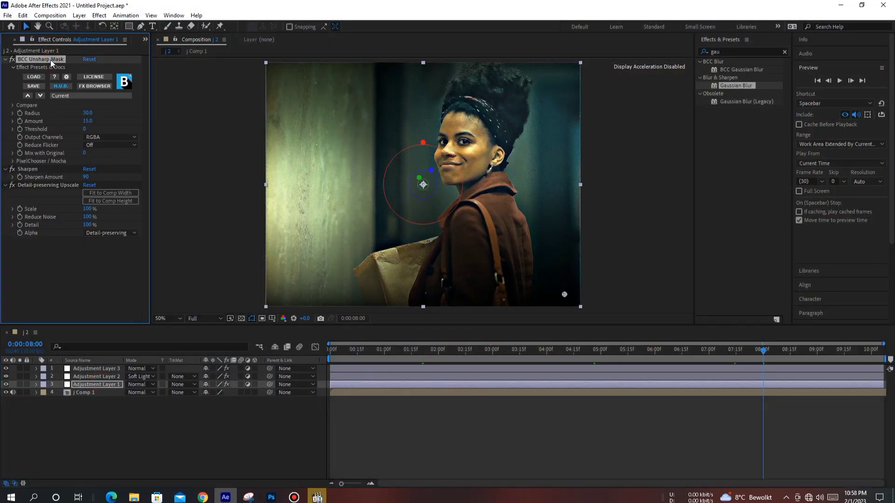
key(ctrl+a)
click(125, 16)
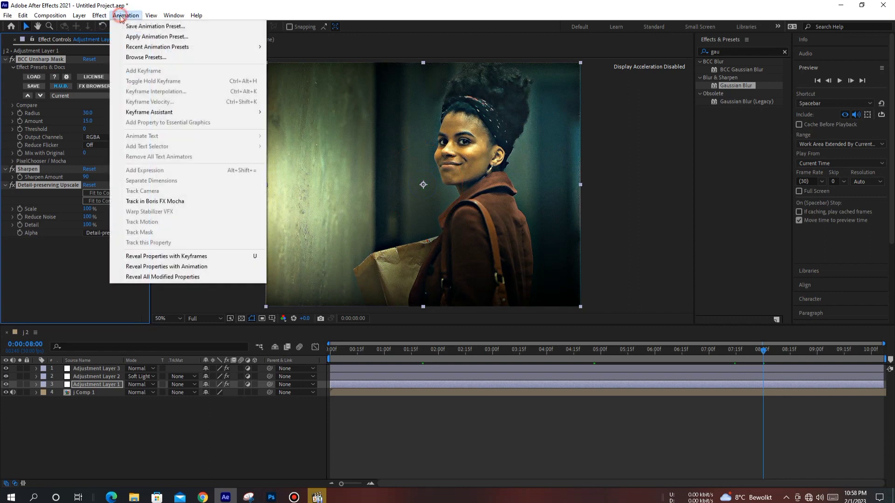
click(143, 27)
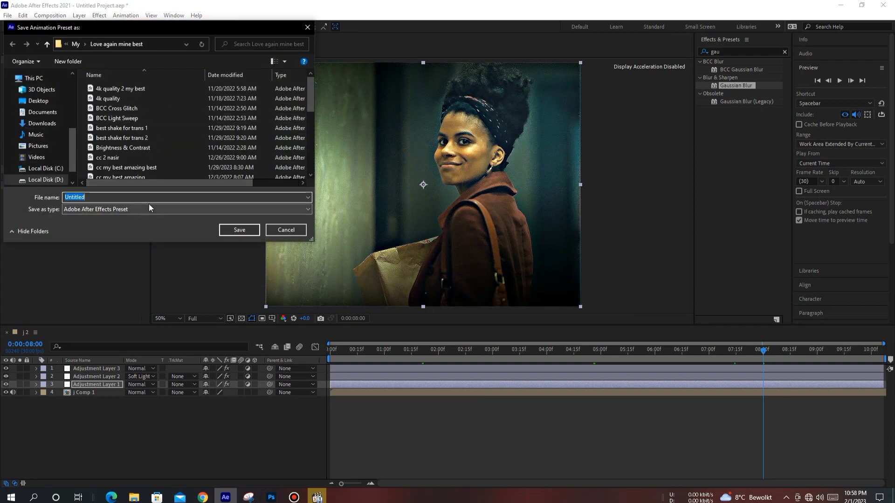
text(hd quality for adjustment layer 1)
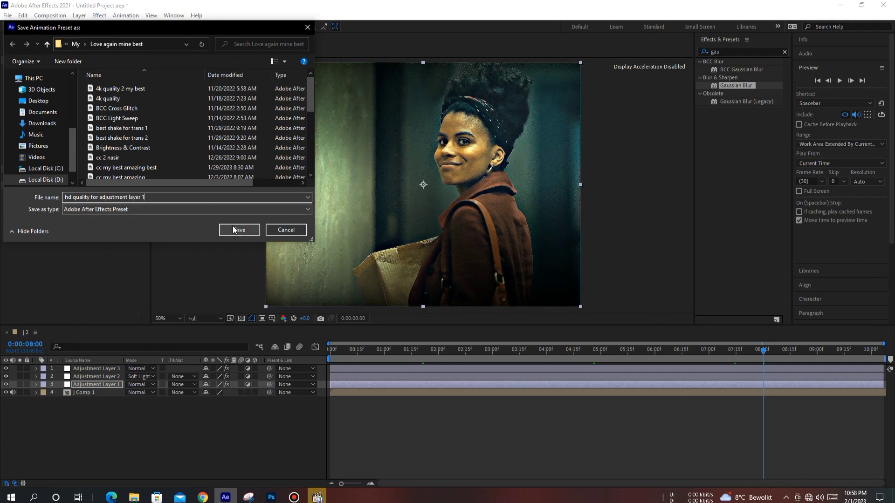
click(235, 228)
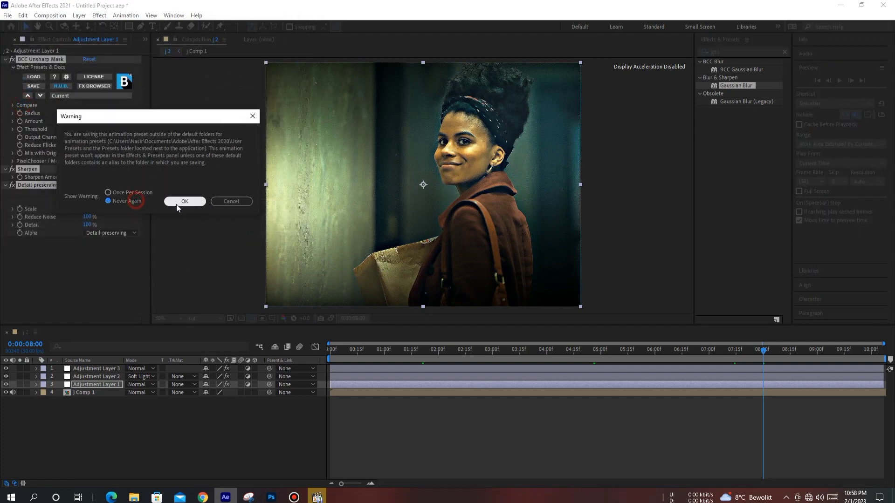
click(176, 204)
Step: Save Adjustment Layer 2's Invert and Gaussian Blur as 'hd quality for adjustment layer 2 soft light mode'
click(111, 377)
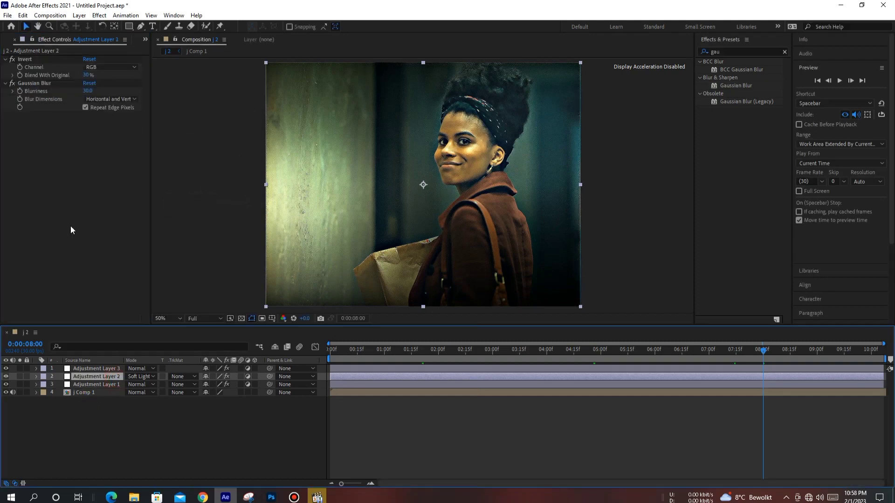
click(40, 84)
ctrl+click(24, 59)
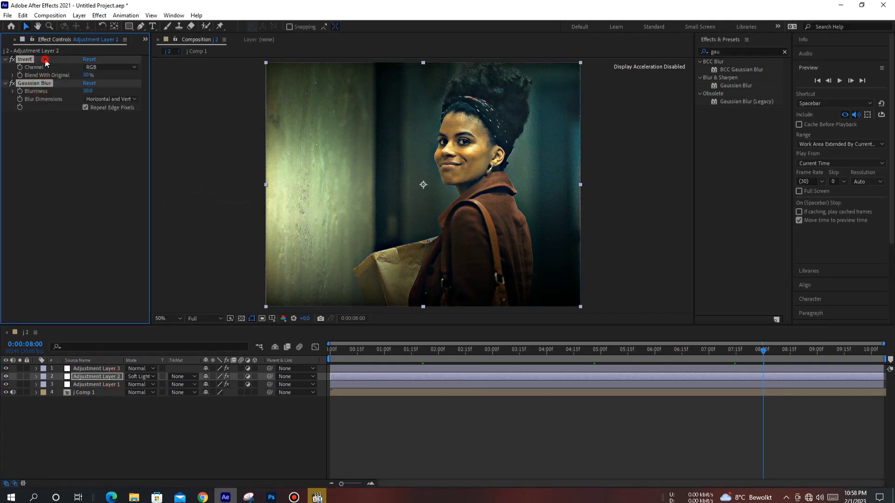
click(125, 16)
click(140, 26)
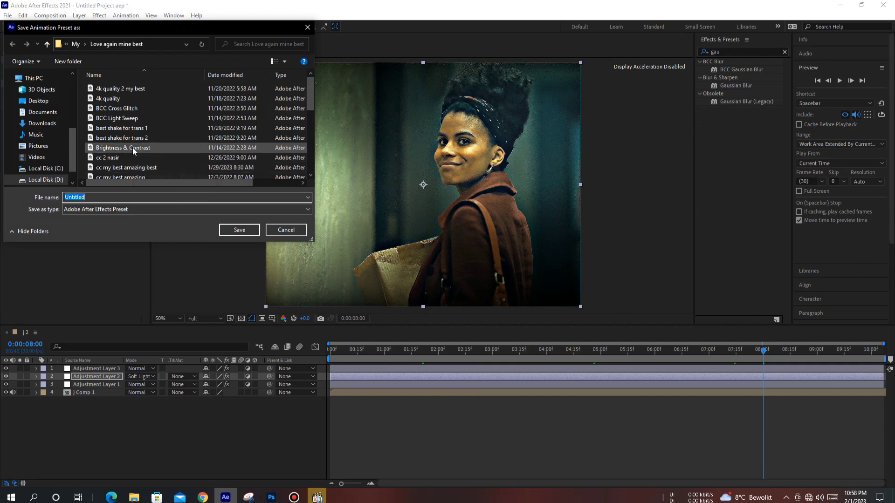
text(h)
click(157, 203)
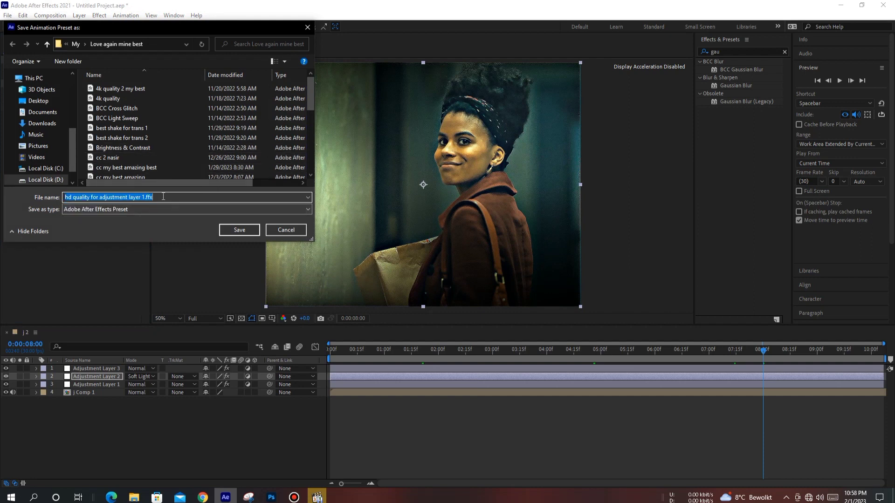
click(154, 198)
text(2 soft)
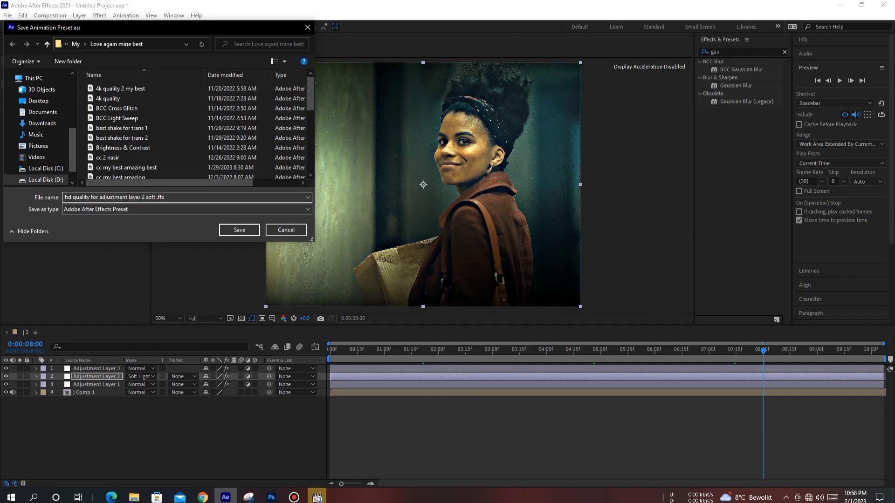
text(light mode)
click(239, 230)
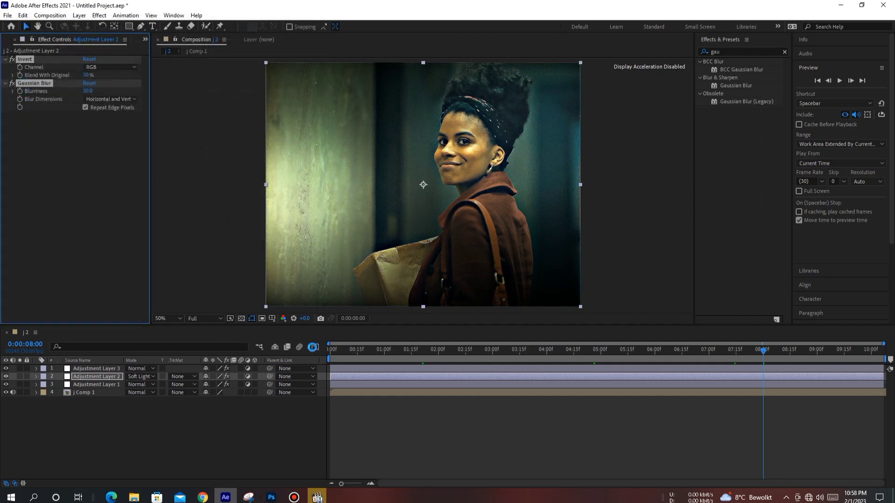
click(411, 412)
Step: At 3:07, set the preview resolution to Quarter and select Adjustment Layer 1
click(505, 351)
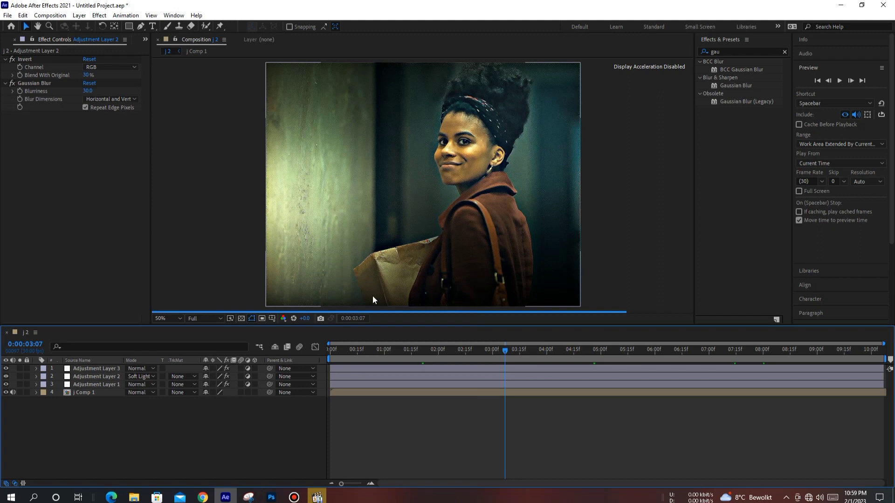
click(207, 321)
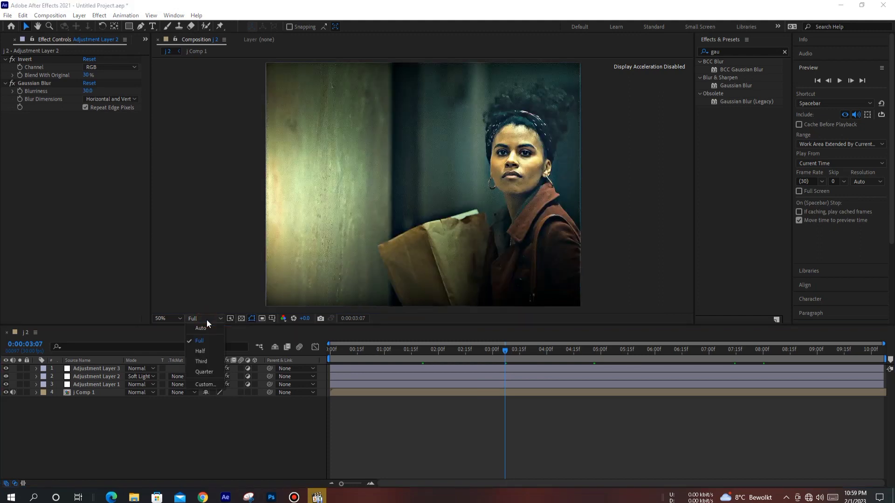
click(203, 372)
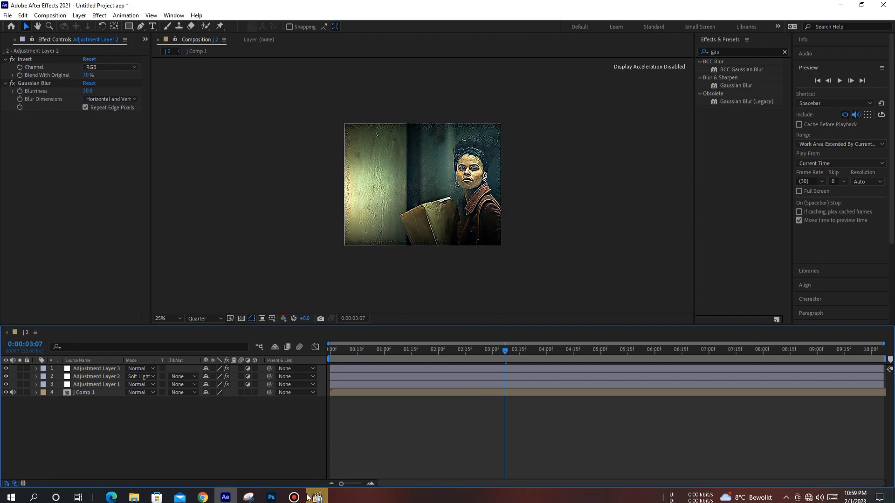
shift+click(105, 384)
Step: Delete Adjustment Layers 1 and 2, hide Layer 3's effect, and add a new adjustment layer below it
key(Delete)
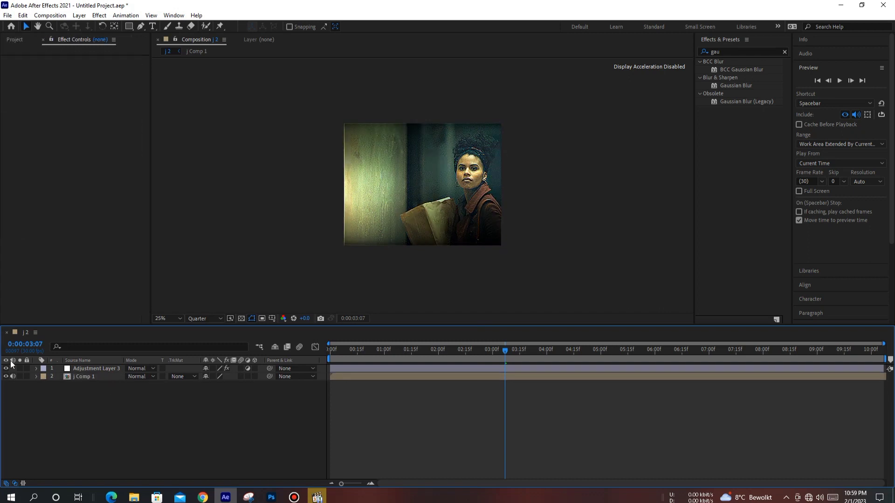
click(5, 369)
right_click(127, 454)
mouse_move(153, 340)
click(255, 418)
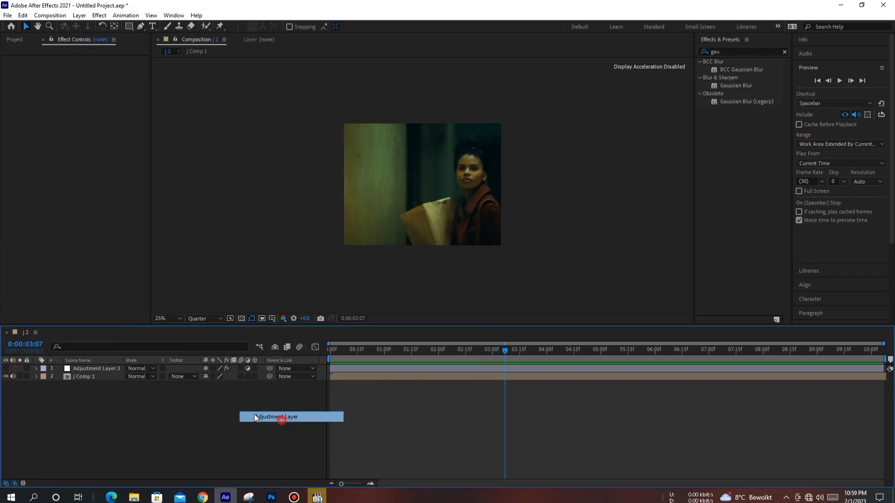
drag(117, 369, 116, 379)
Step: Apply the 'hd quality for adjustment layer 1' preset to Adjustment Layer 4
click(120, 14)
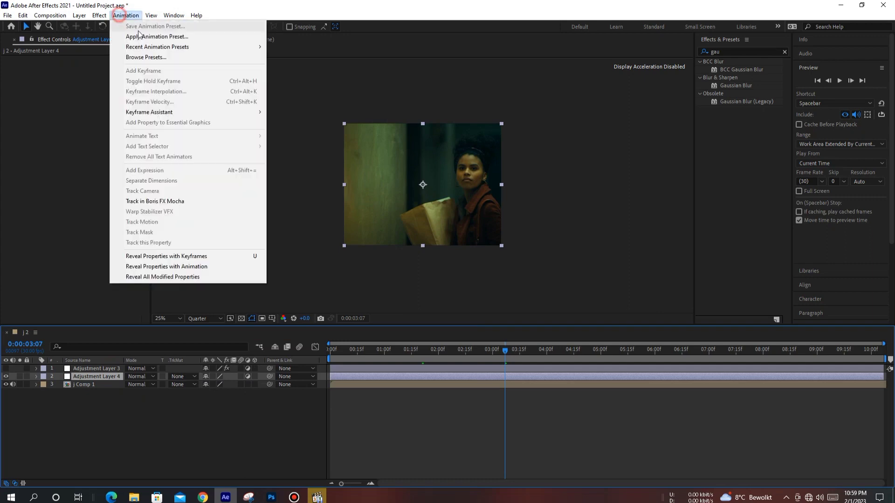
click(140, 36)
click(149, 128)
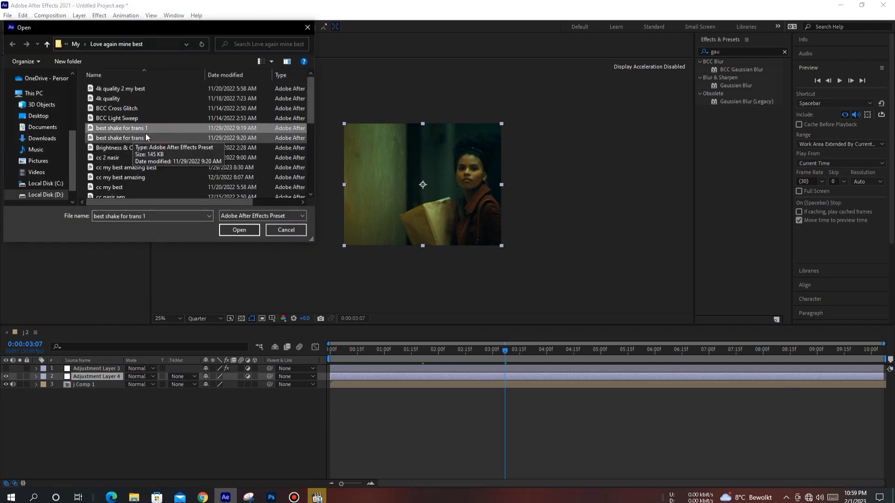
key(h)
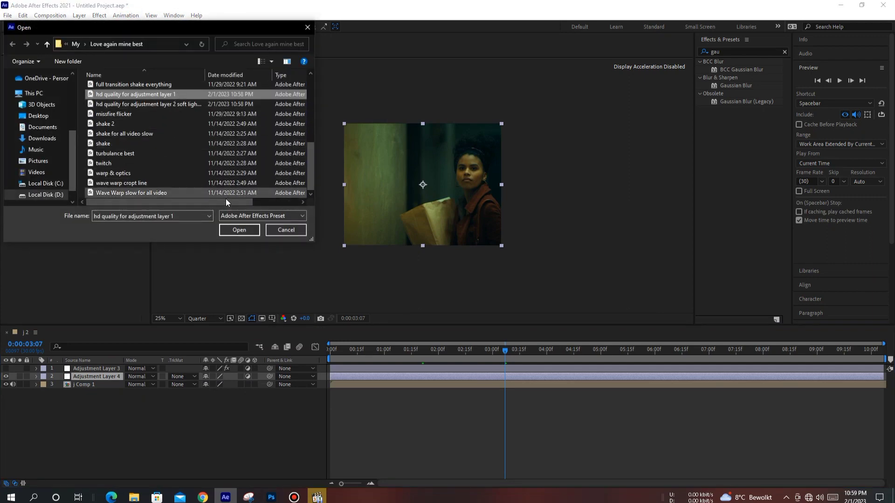
click(226, 228)
Step: Add Adjustment Layer 5 and apply the hd quality soft light preset to it
right_click(155, 307)
click(186, 312)
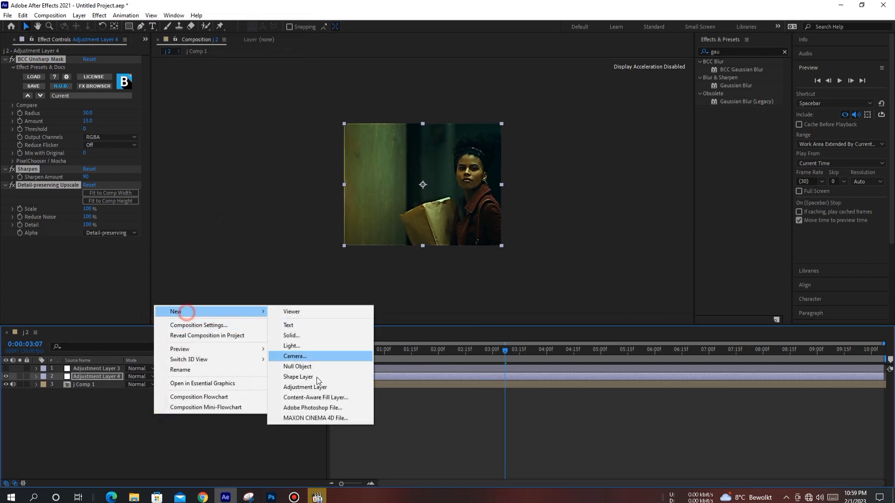
click(317, 387)
click(126, 16)
click(139, 36)
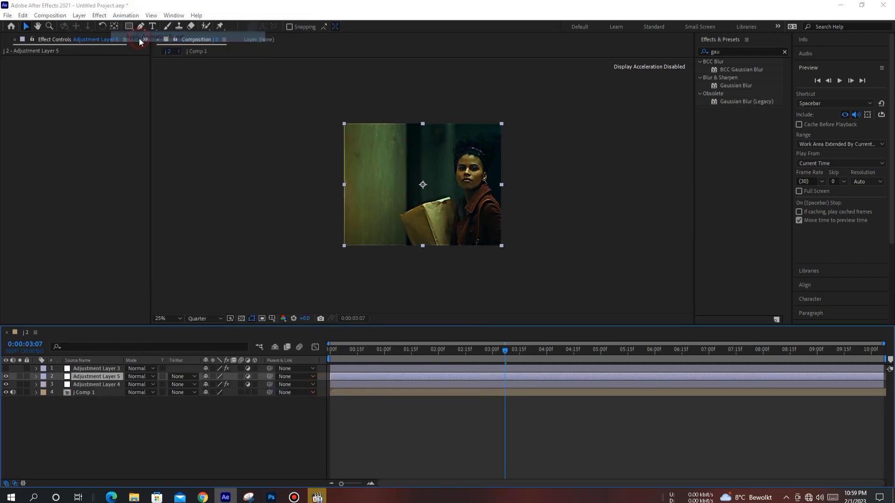
click(183, 177)
key(h)
click(194, 104)
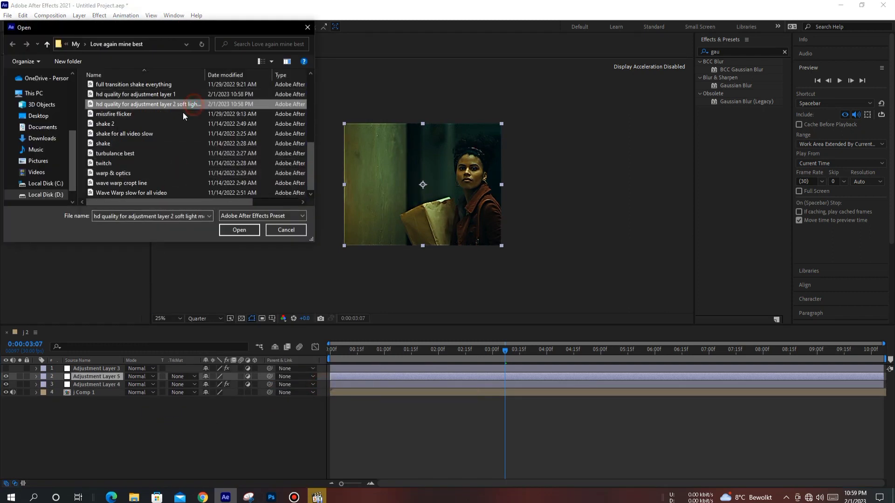
click(238, 230)
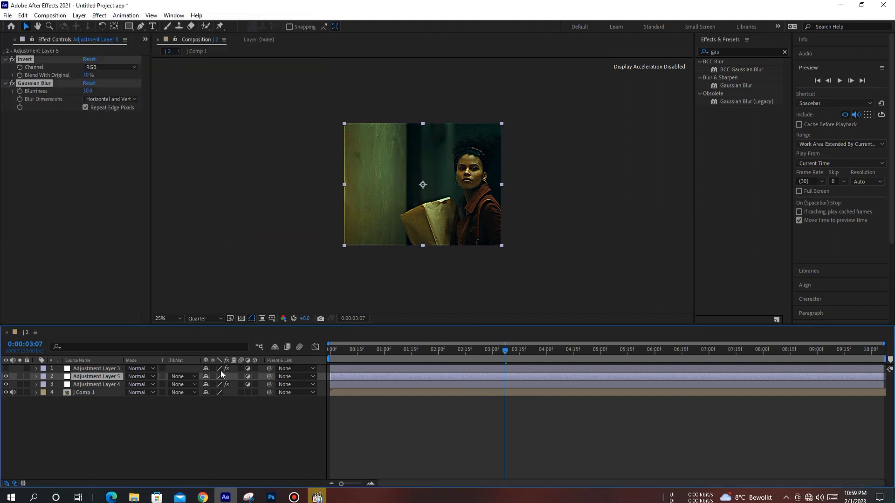
Step: Set Adjustment Layer 5's mode to Soft Light and view the preview at 100%
click(144, 379)
click(198, 262)
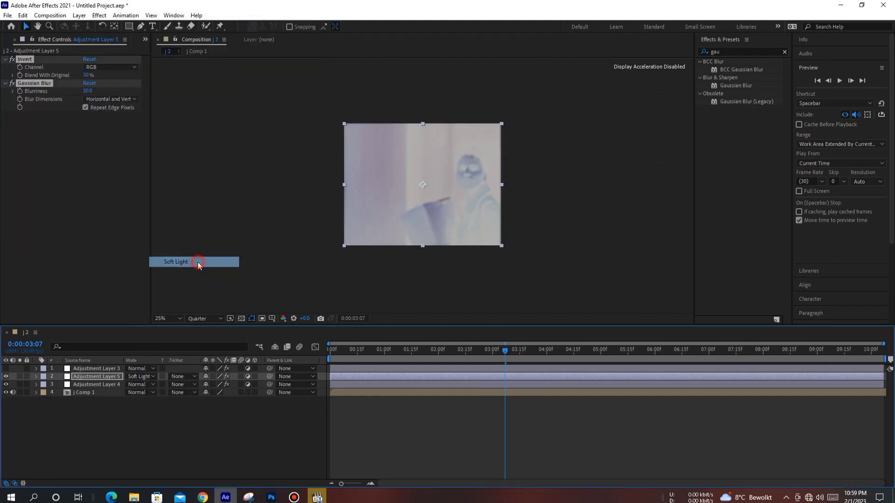
click(176, 422)
key(/)
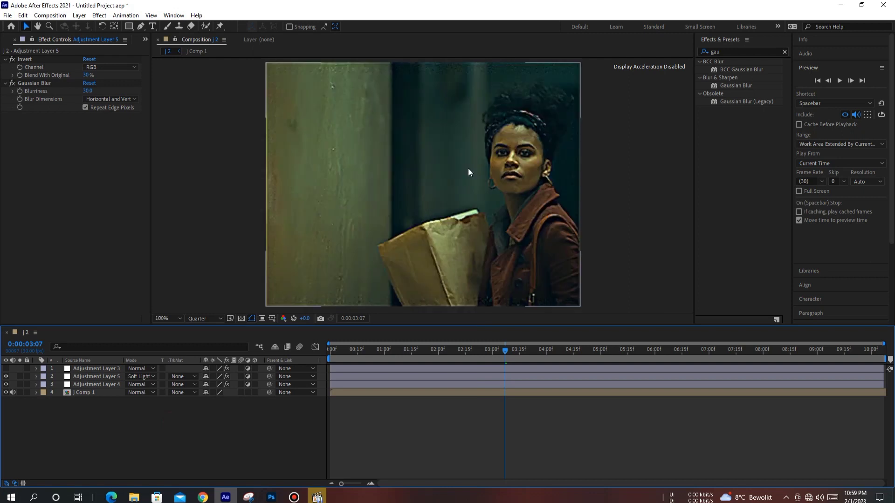
Step: Try a 103% scale on j Comp 1, then undo it back to 100%
click(89, 393)
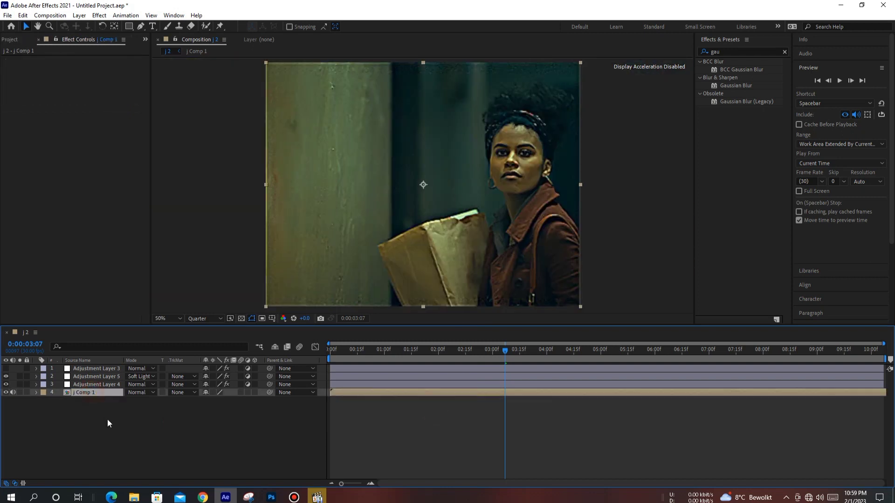
key(s)
click(232, 400)
text(103)
click(220, 436)
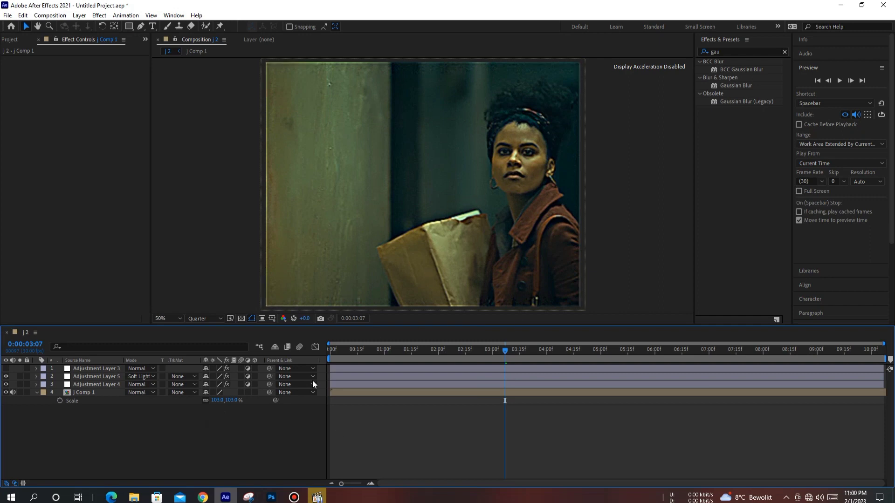
click(408, 255)
key(ctrl+z)
Step: Set the Detail-preserving Upscale Scale on Adjustment Layer 4 to 102%
click(96, 384)
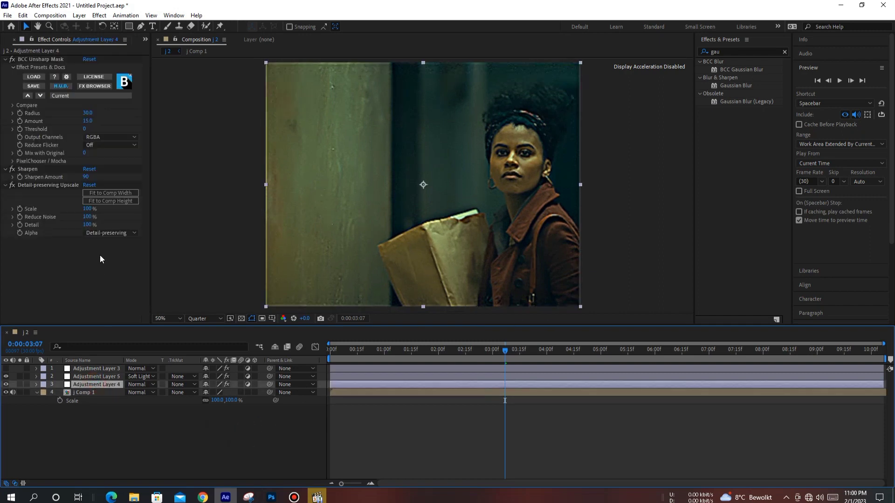
click(88, 209)
text(102)
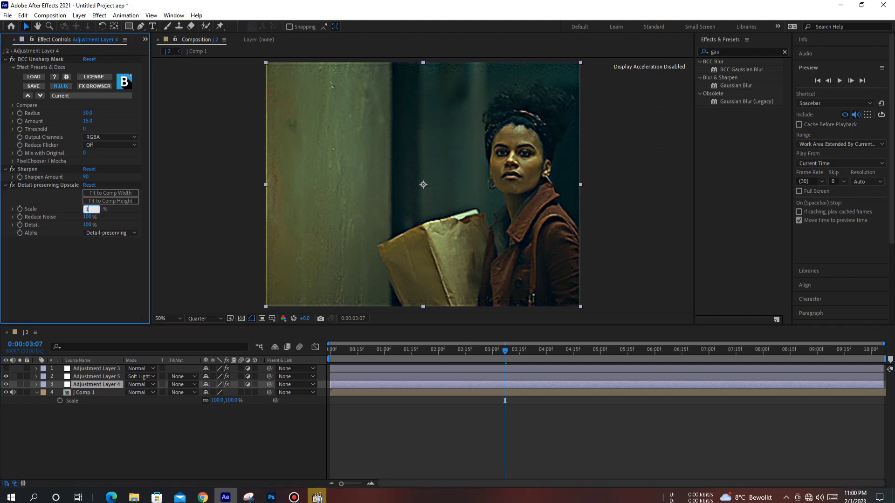
click(108, 272)
click(177, 433)
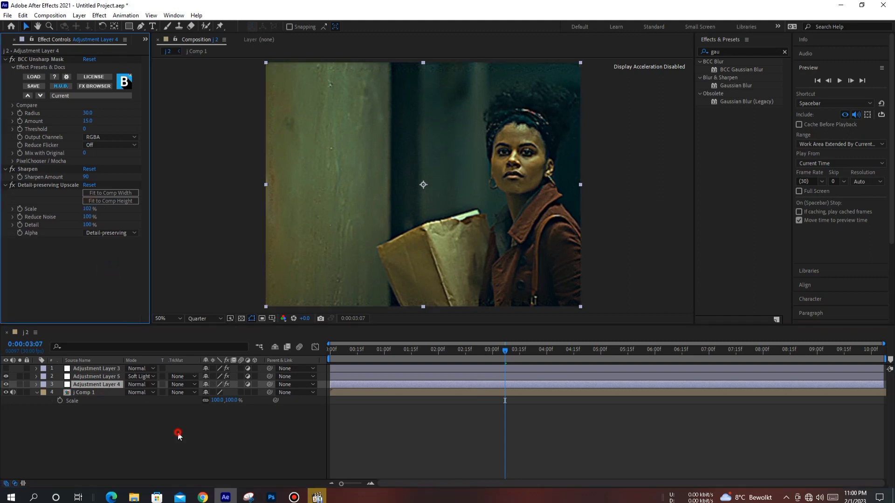
Step: Select all three of Adjustment Layer 4's effects and begin saving them as an animation preset
click(116, 385)
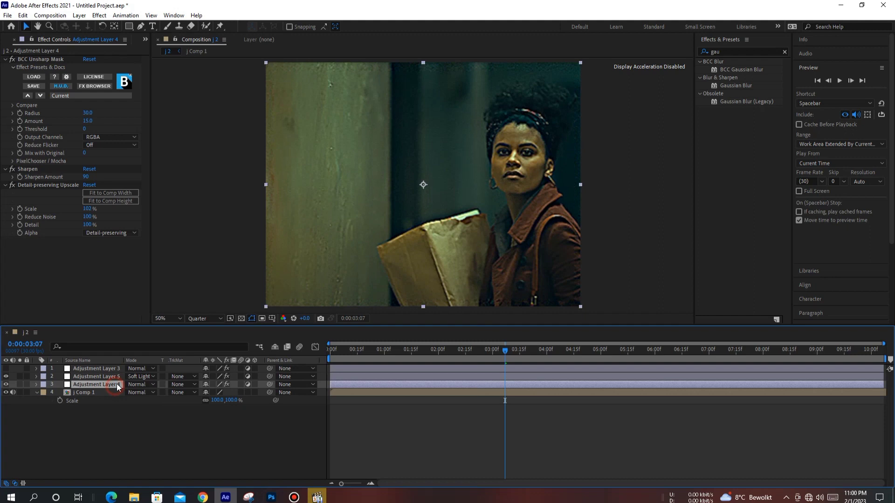
click(34, 169)
key(ctrl+a)
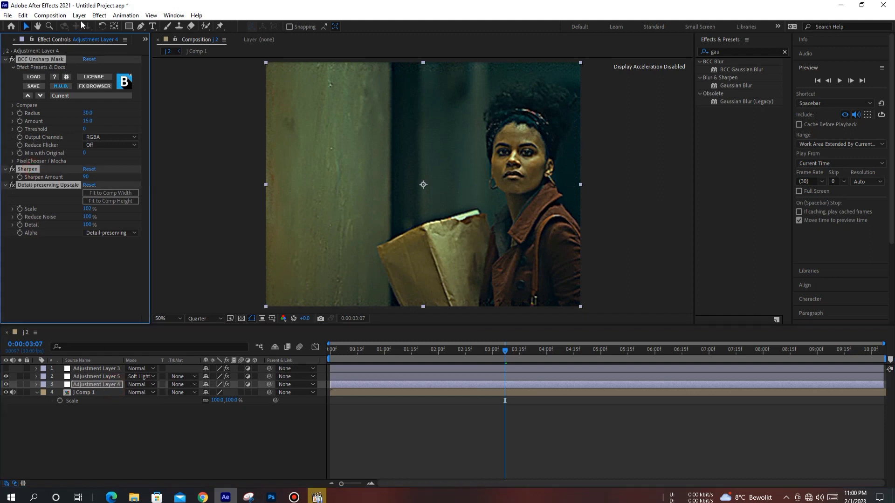
click(126, 16)
click(140, 24)
Step: Overwrite the 'hd quality for adjustment layer 1' preset with Adjustment Layer 4's three effects
key(Escape)
click(126, 15)
click(140, 24)
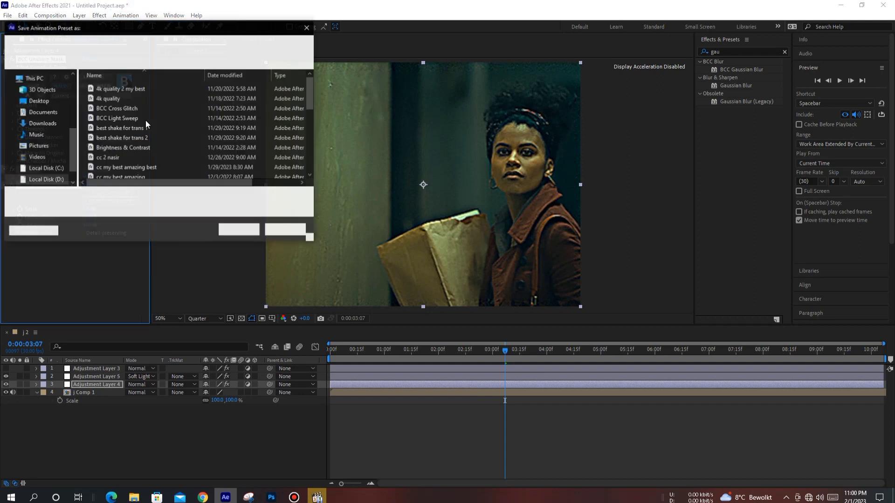
scroll(160, 164, down, 5)
click(159, 166)
scroll(158, 166, down, 3)
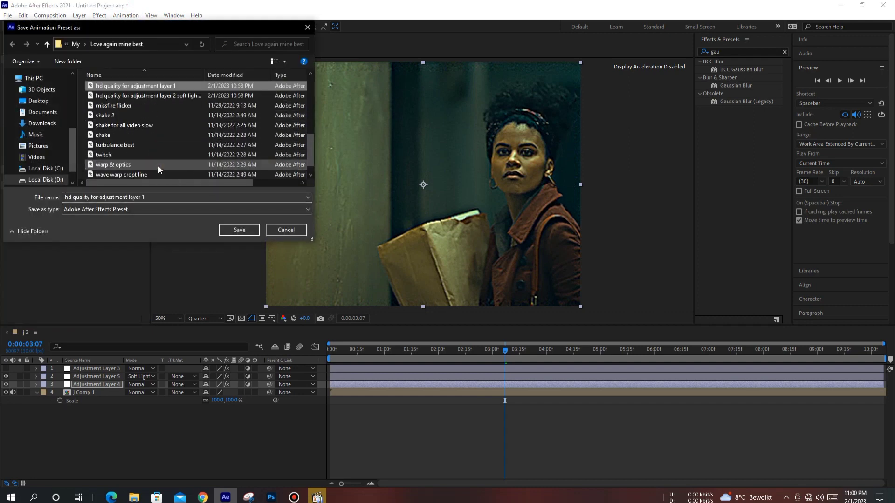
click(238, 231)
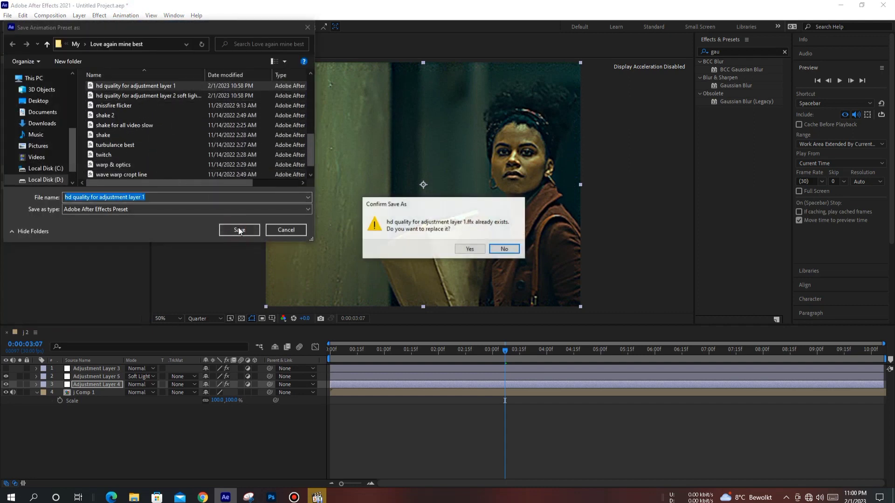
click(474, 249)
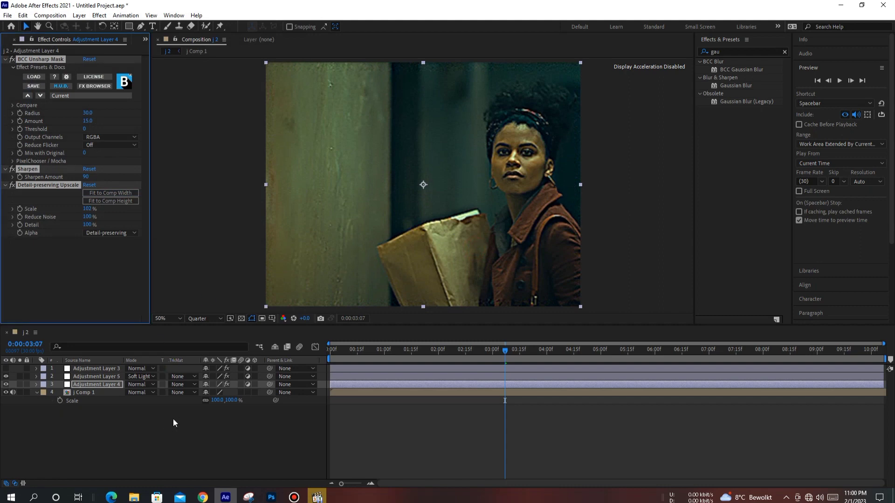
click(173, 418)
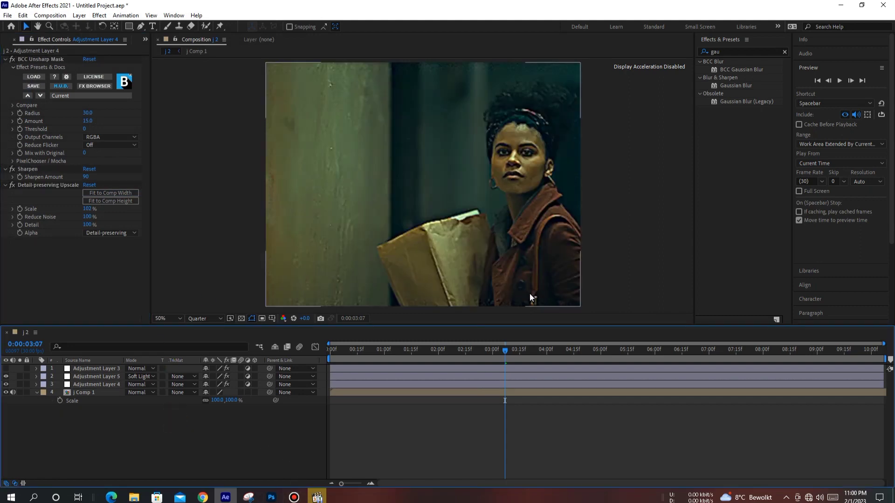
click(205, 319)
click(212, 343)
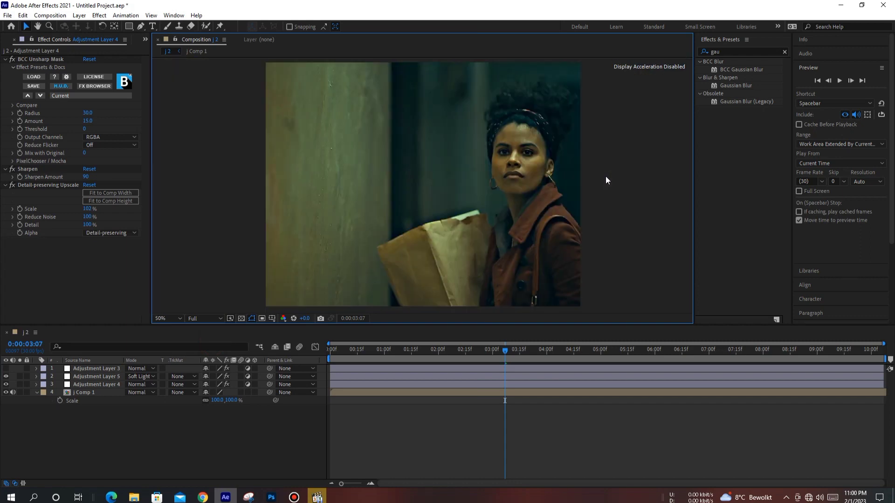
click(6, 369)
click(210, 319)
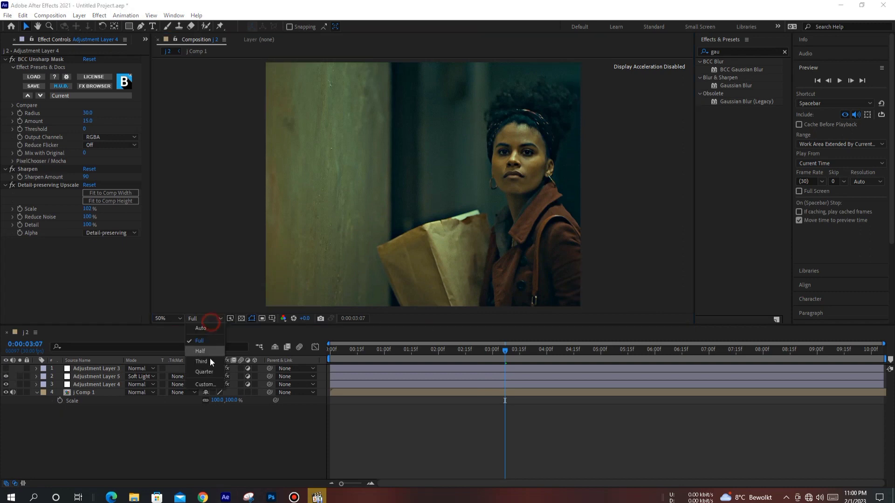
click(203, 372)
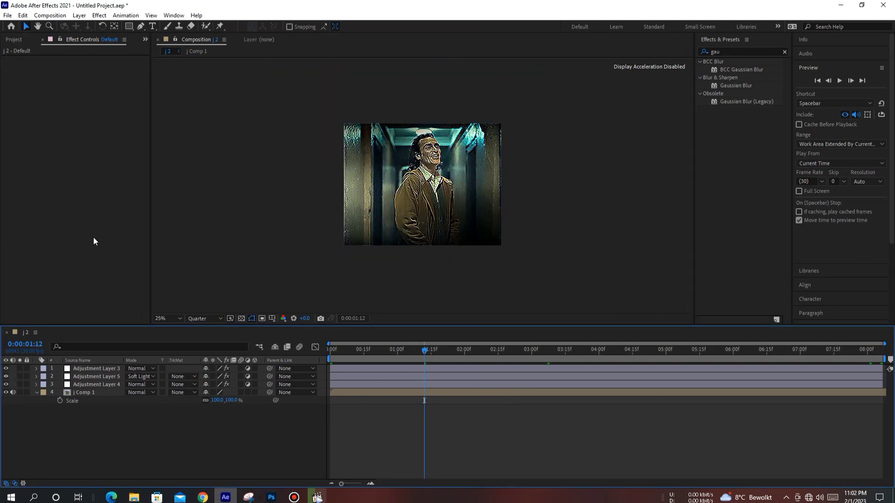
Step: Save the After Effects project to the Desktop
click(7, 15)
key(Right)
key(Right)
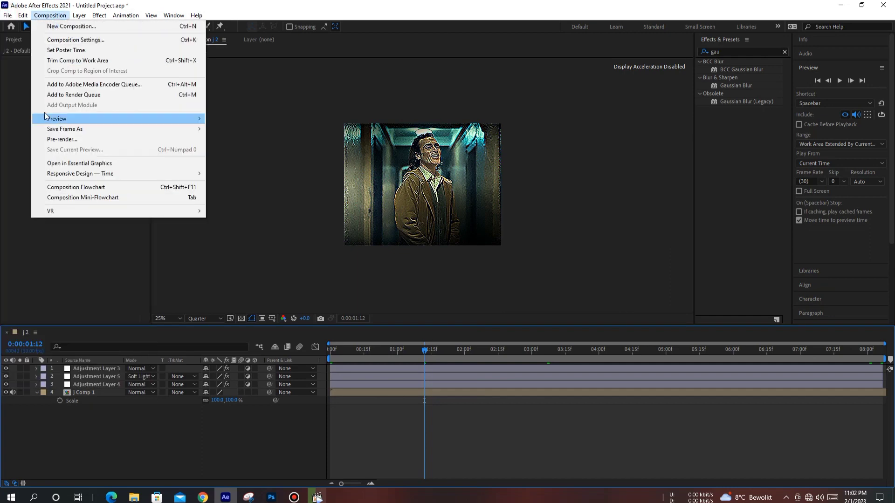
key(Left)
key(Left)
key(Escape)
key(Escape)
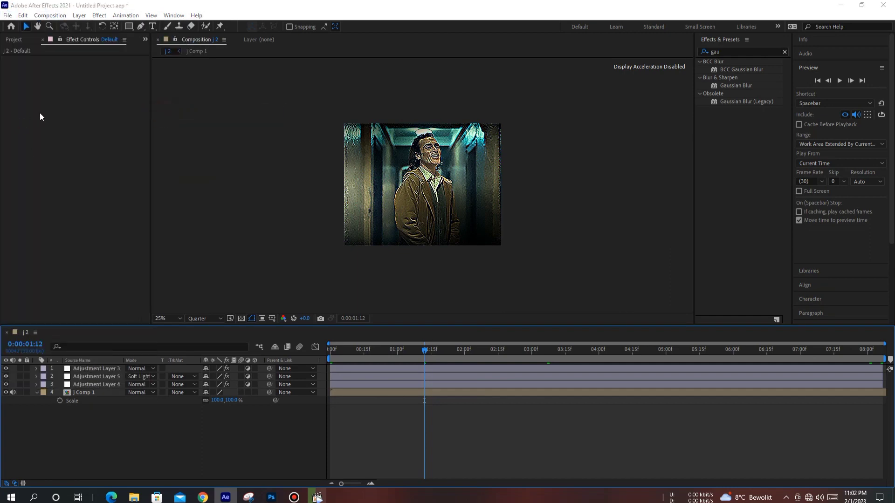
key(ctrl+s)
click(40, 96)
click(251, 227)
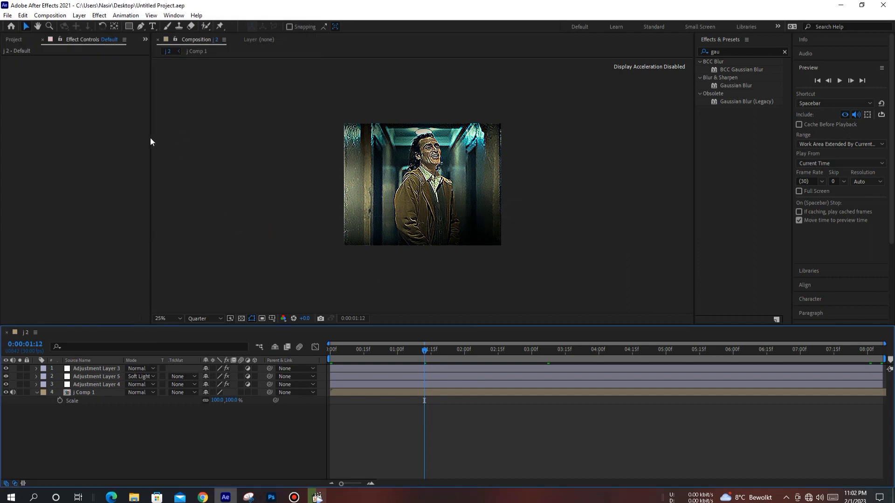
Step: Add composition j 2 to the render queue with output going to the Desktop
click(50, 15)
click(110, 92)
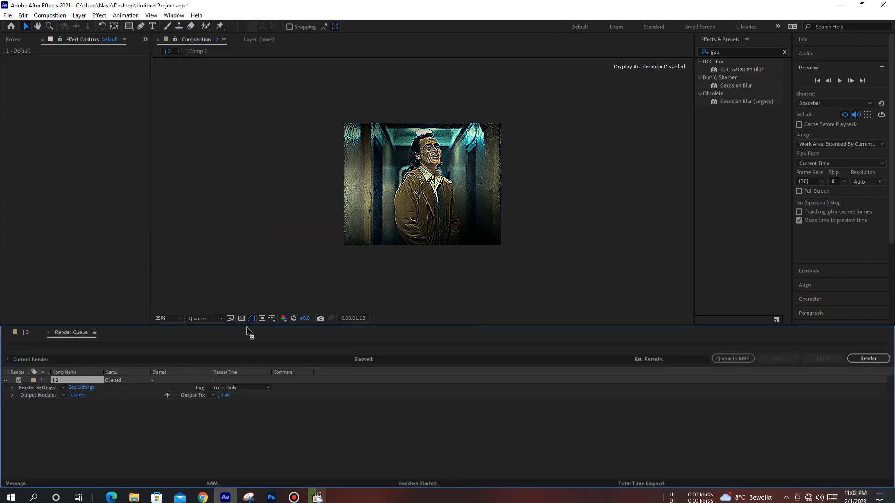
click(223, 395)
click(235, 254)
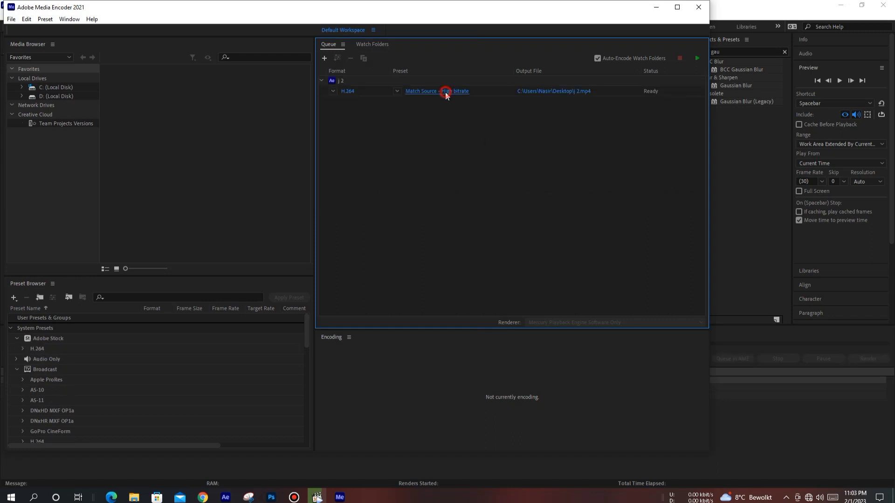
Step: Give the j 2 H.264 export Maximum Render Quality and a 50 Mbps target bitrate
click(446, 91)
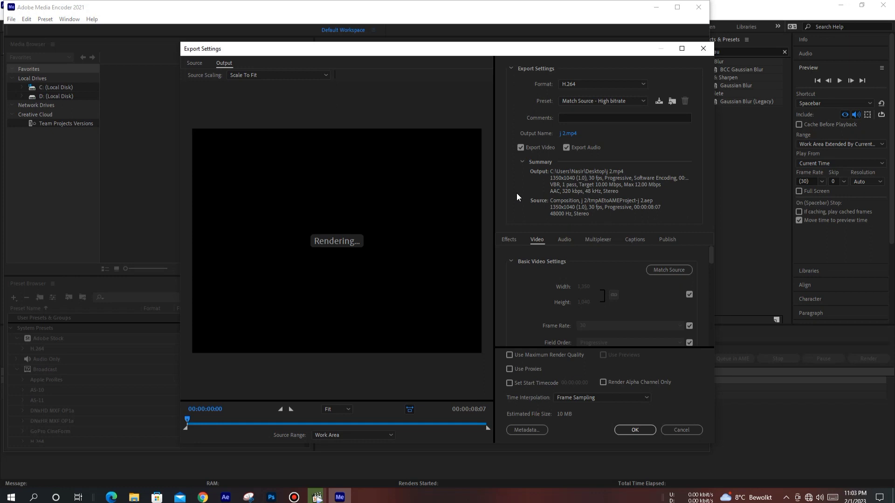
click(557, 355)
scroll(553, 315, down, 6)
scroll(540, 317, up, 3)
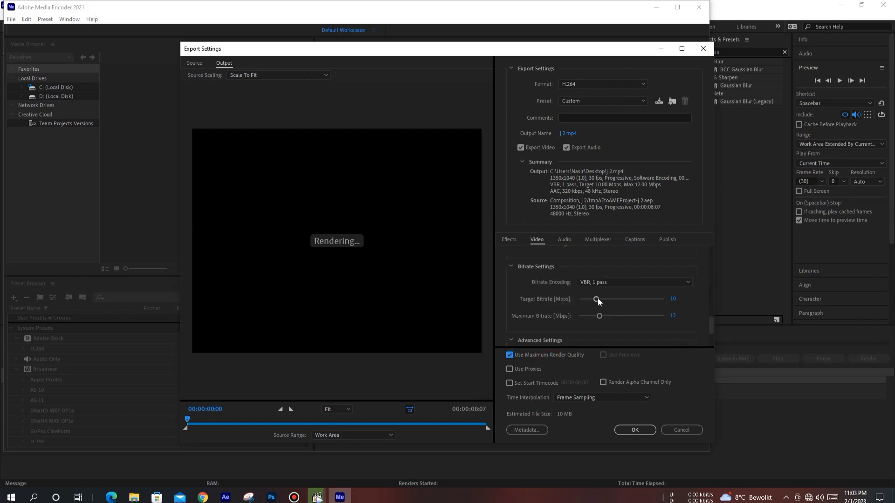
drag(598, 299, 698, 333)
click(635, 430)
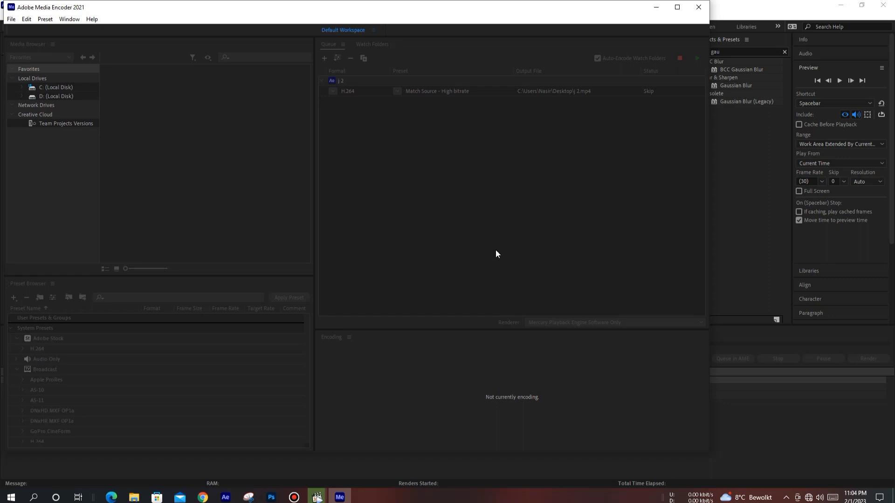
Step: Start encoding the j 2 H.264 job to the Desktop
click(484, 93)
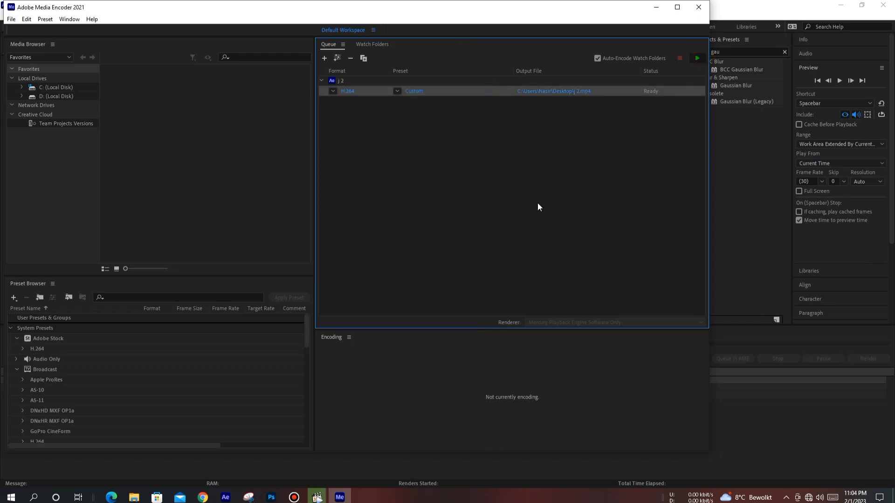
key(Return)
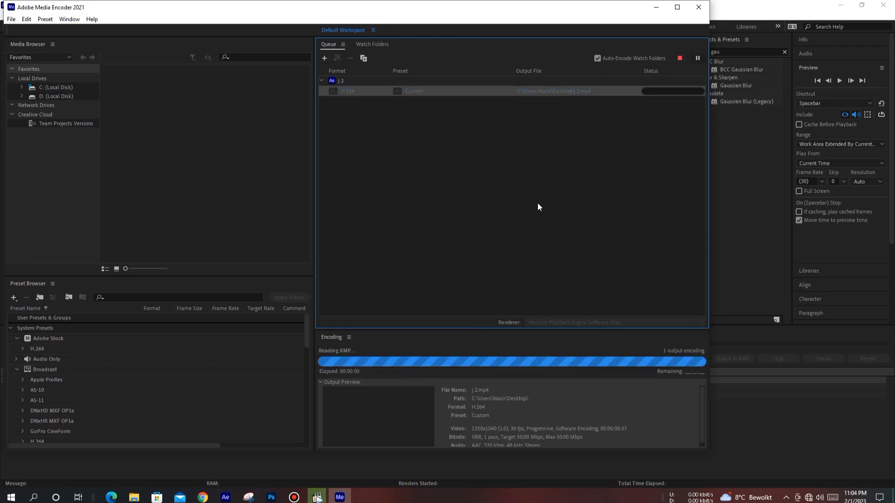